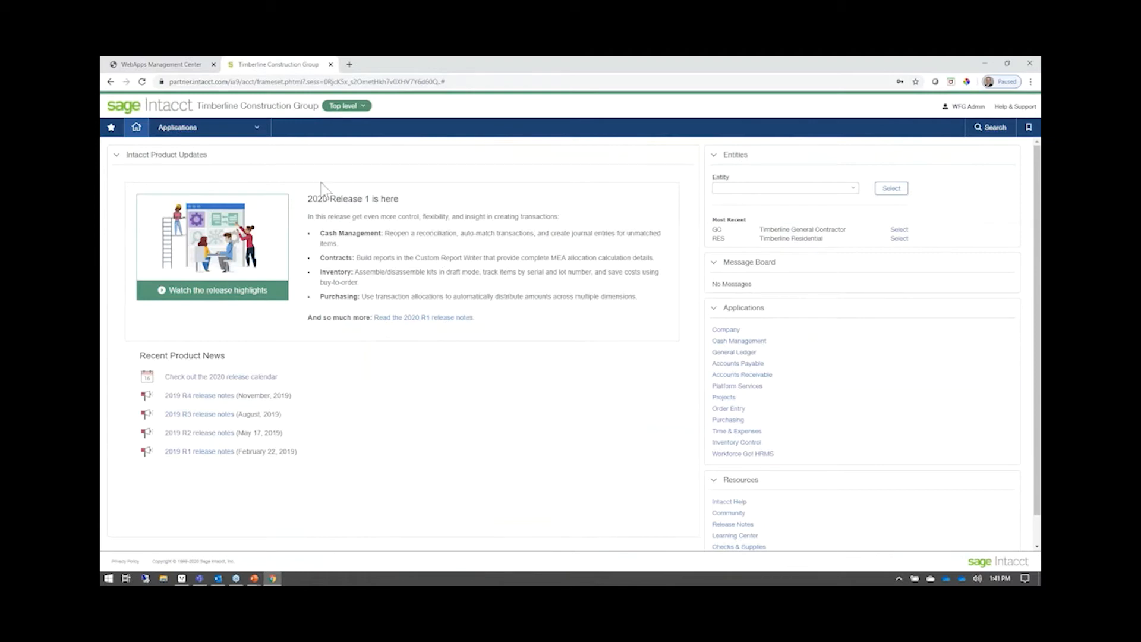
Step: Open the company's Services dimension to list the departments
{"action": "left_click", "coordinate": [249, 127]}
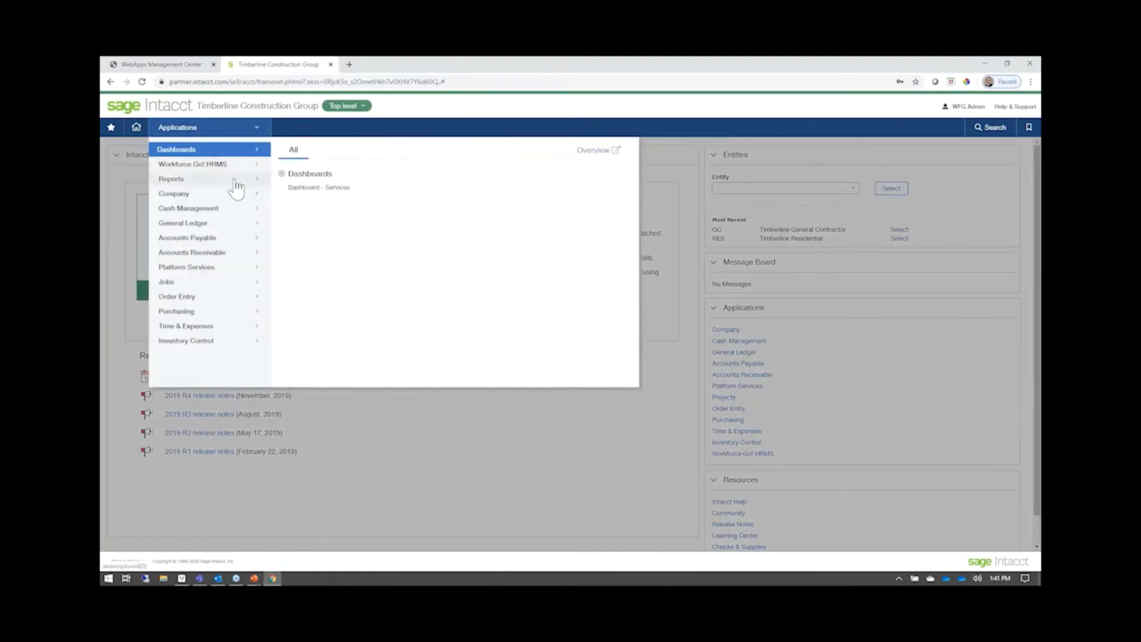
{"action": "mouse_move", "coordinate": [218, 171]}
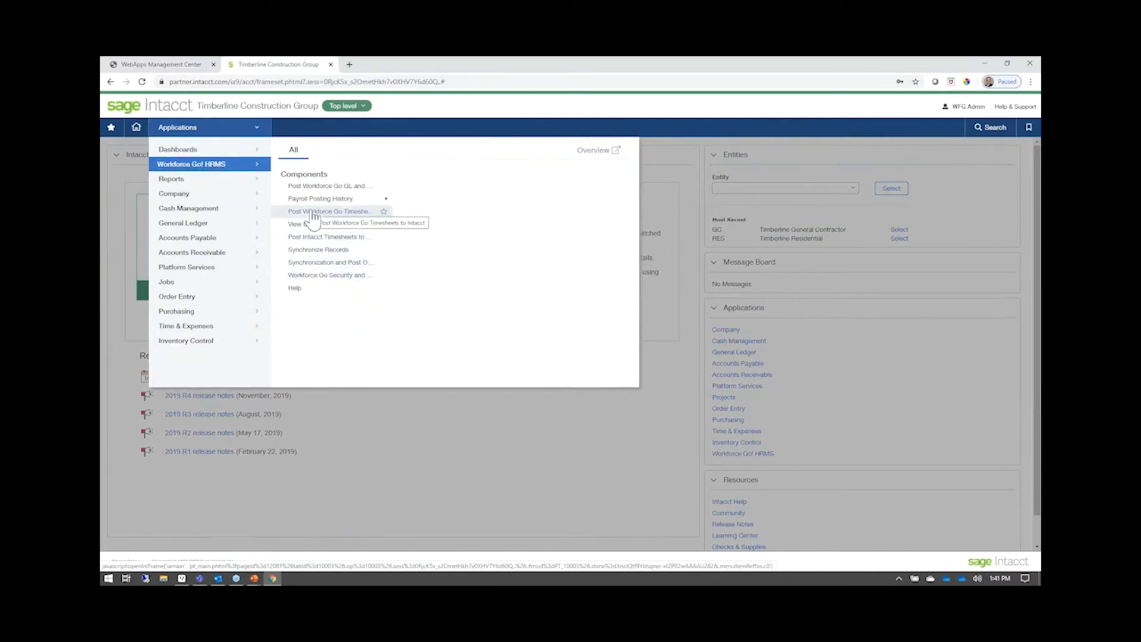
{"action": "mouse_move", "coordinate": [211, 201]}
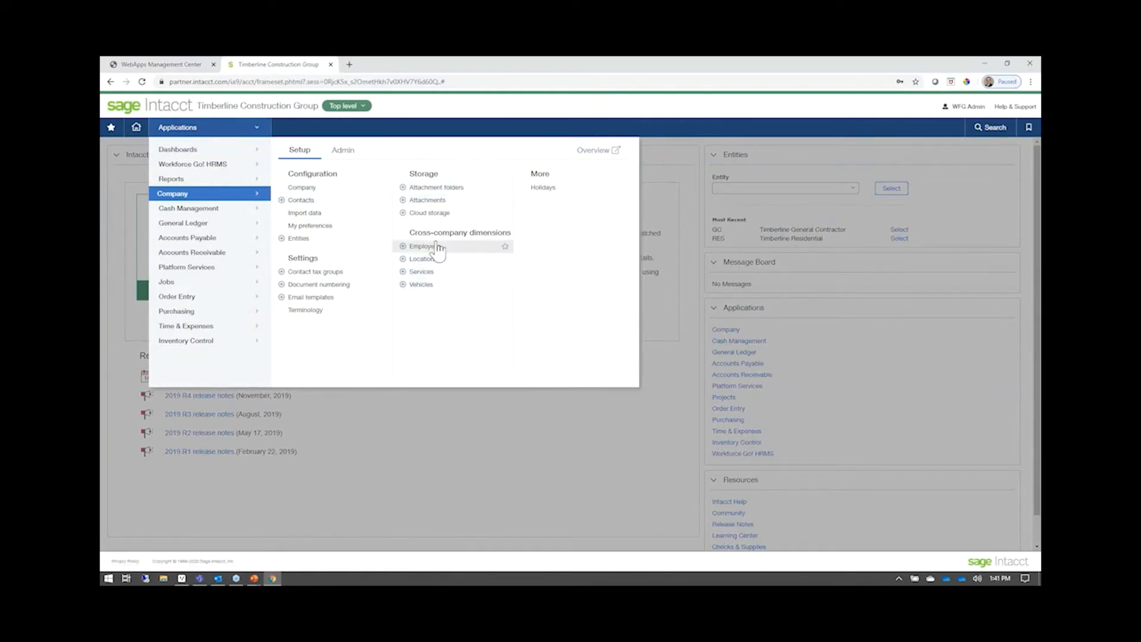
{"action": "left_click", "coordinate": [426, 274]}
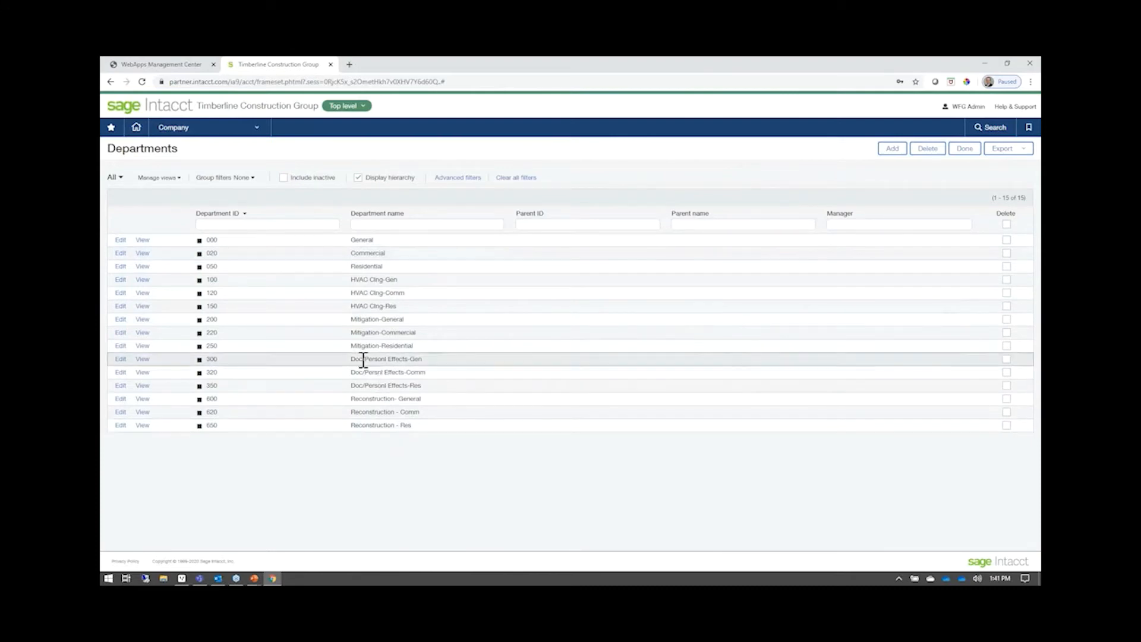
Step: Add and save a department with "Sage Intacct Partner" as both its ID and its name
{"action": "left_click", "coordinate": [892, 149]}
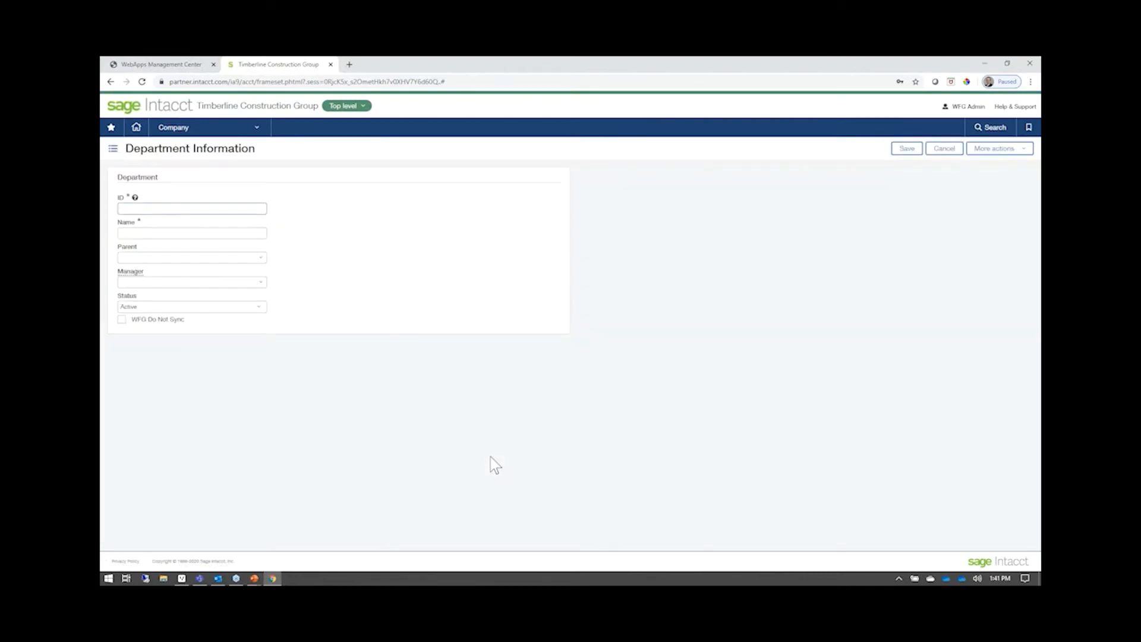
{"action": "type", "text": "Sage Intacct Partner"}
{"action": "key", "text": "Tab"}
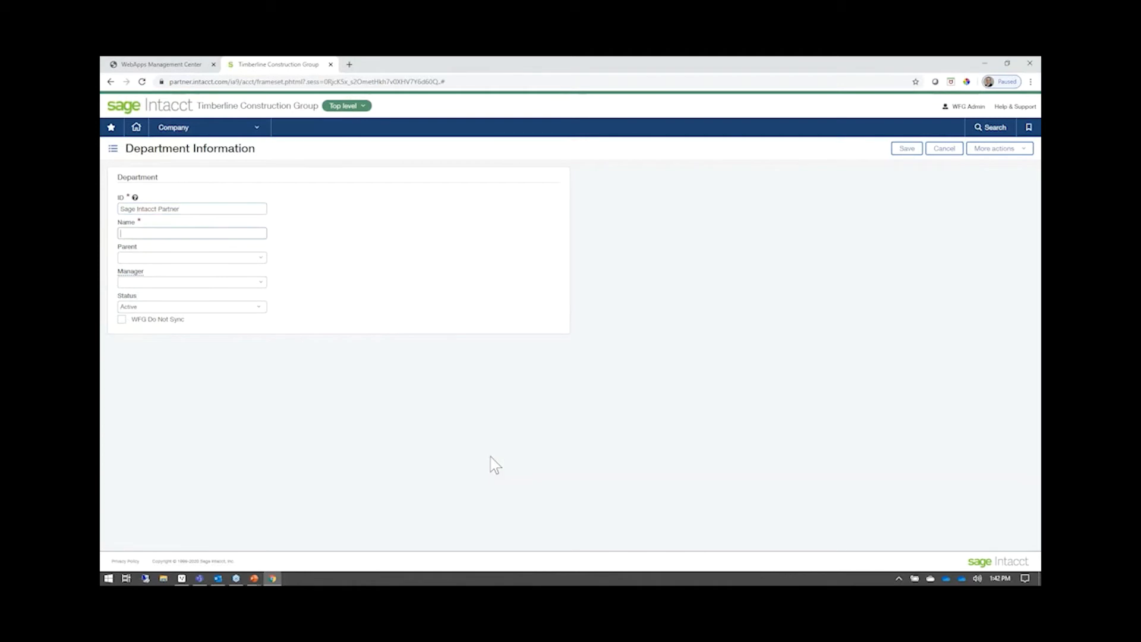
{"action": "type", "text": "Sage Intacct Partner"}
{"action": "left_click", "coordinate": [905, 150]}
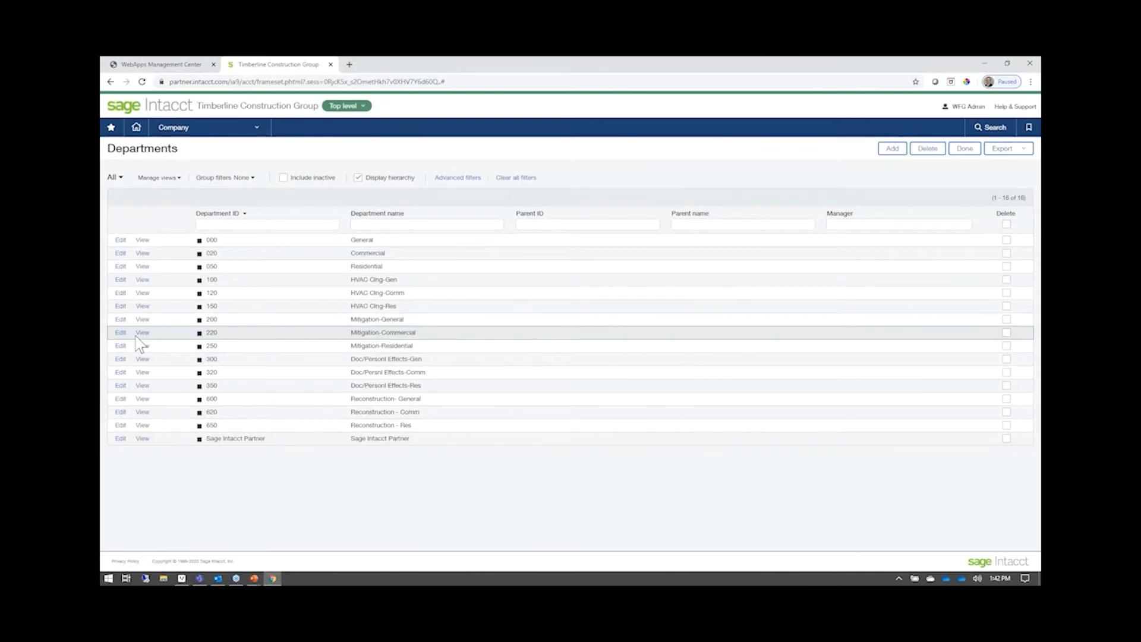
Step: Check the new Sage Intacct Partner entry in the department list
{"action": "left_click_drag", "start_coordinate": [416, 441], "coordinate": [350, 441]}
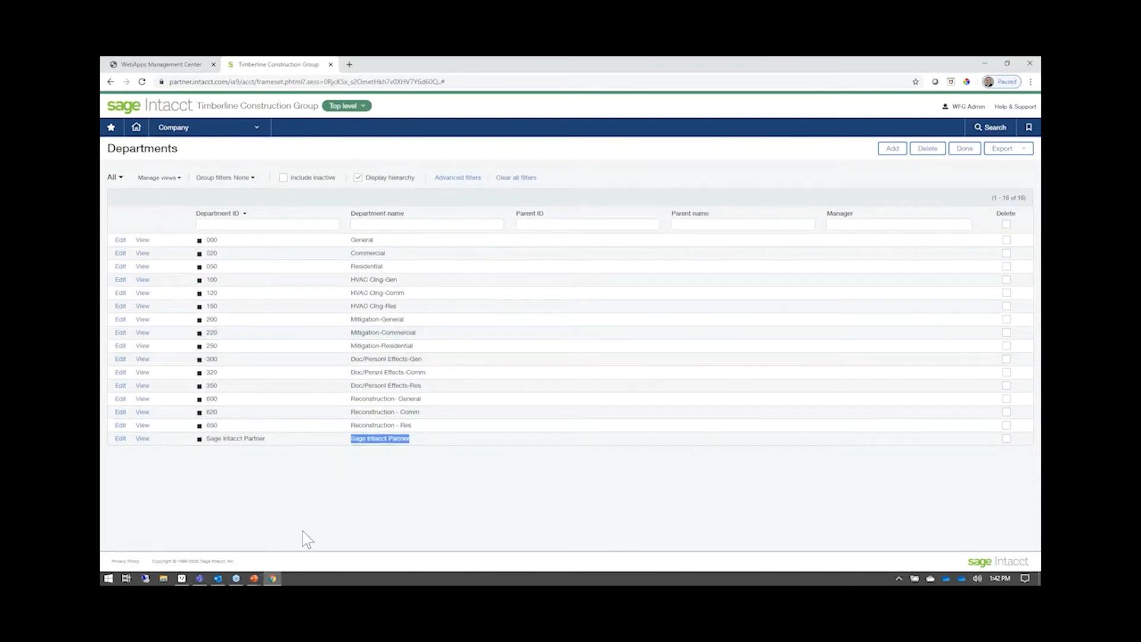
{"action": "left_click", "coordinate": [418, 438]}
{"action": "left_click_drag", "start_coordinate": [419, 440], "coordinate": [357, 439]}
{"action": "left_click", "coordinate": [330, 470]}
Step: Open the company's employee list and filter it by employee IDs containing "GC"
{"action": "left_click", "coordinate": [259, 128]}
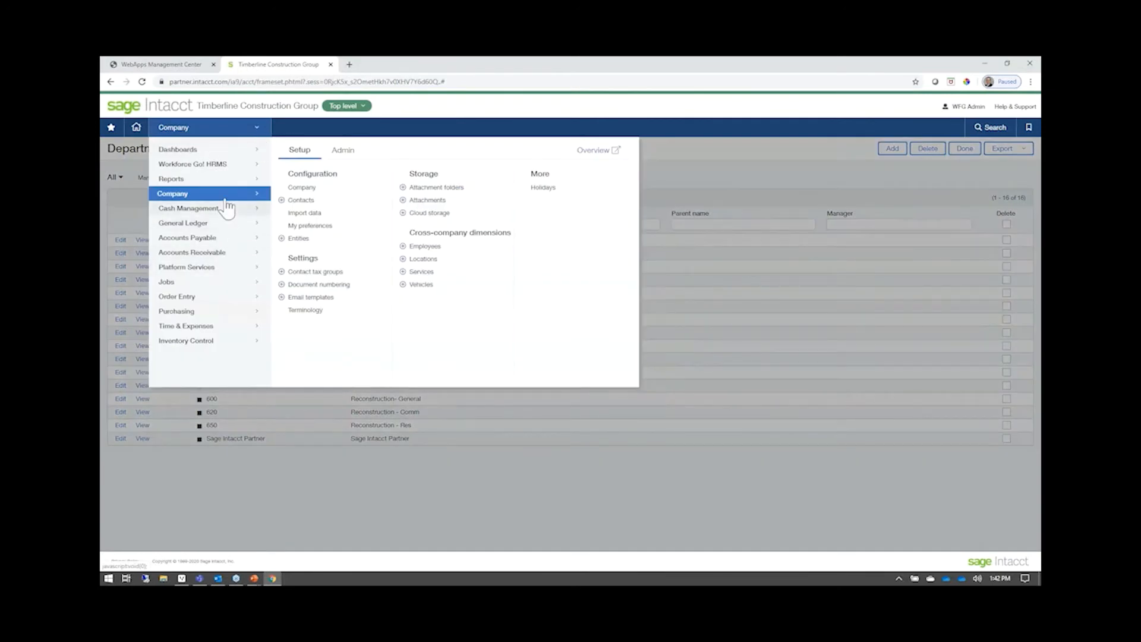
{"action": "left_click", "coordinate": [435, 248]}
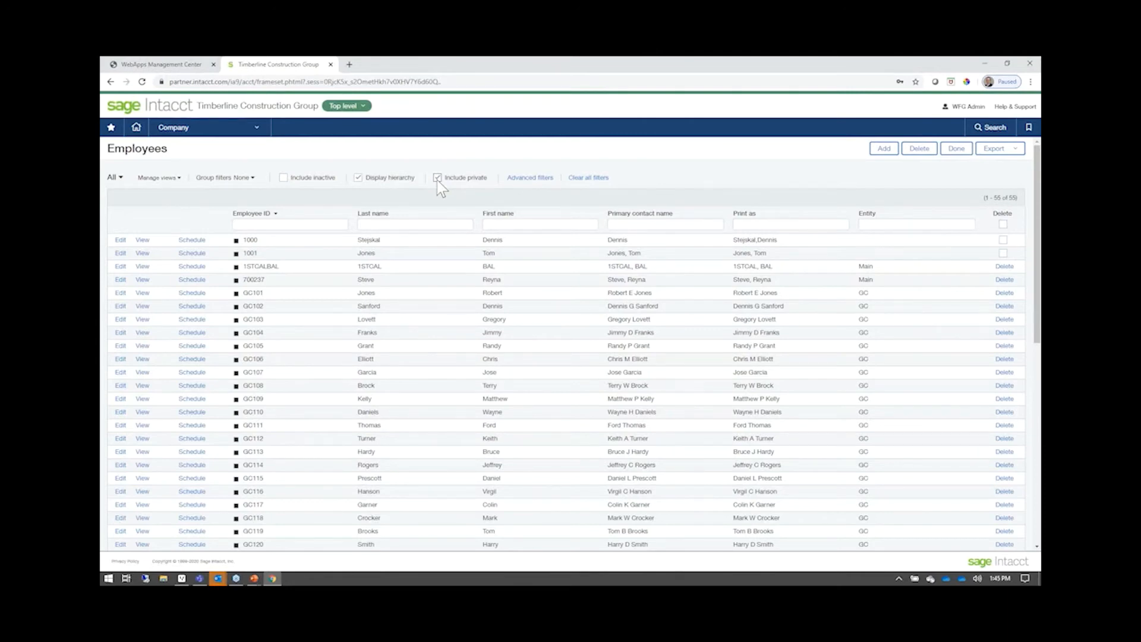
{"action": "left_click", "coordinate": [274, 226]}
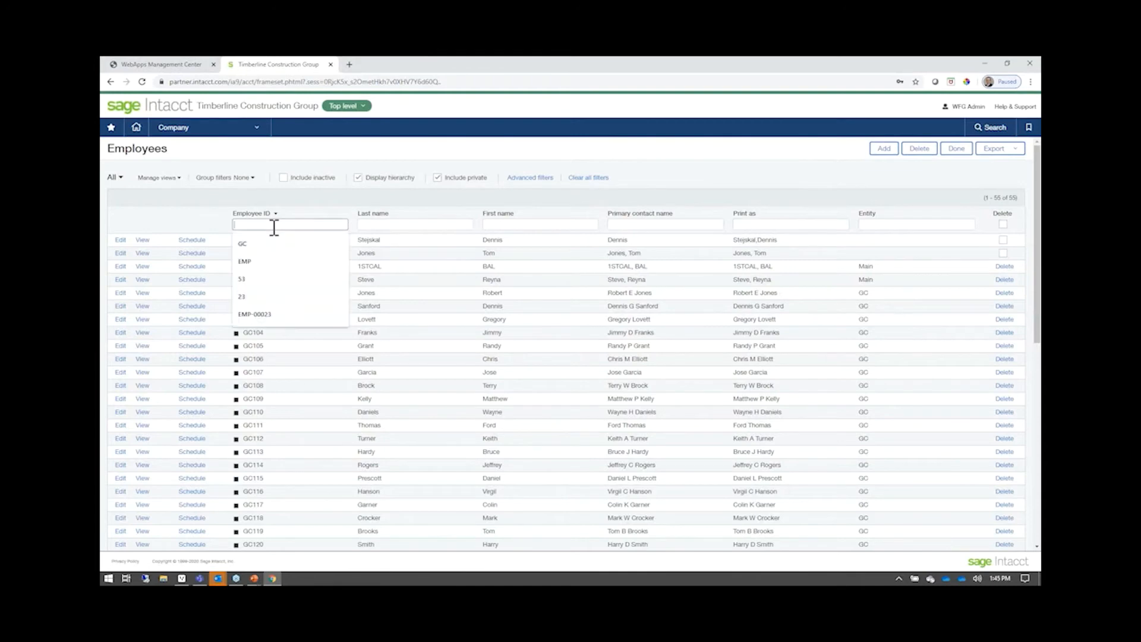
{"action": "type", "text": "GC"}
{"action": "key", "text": "Return"}
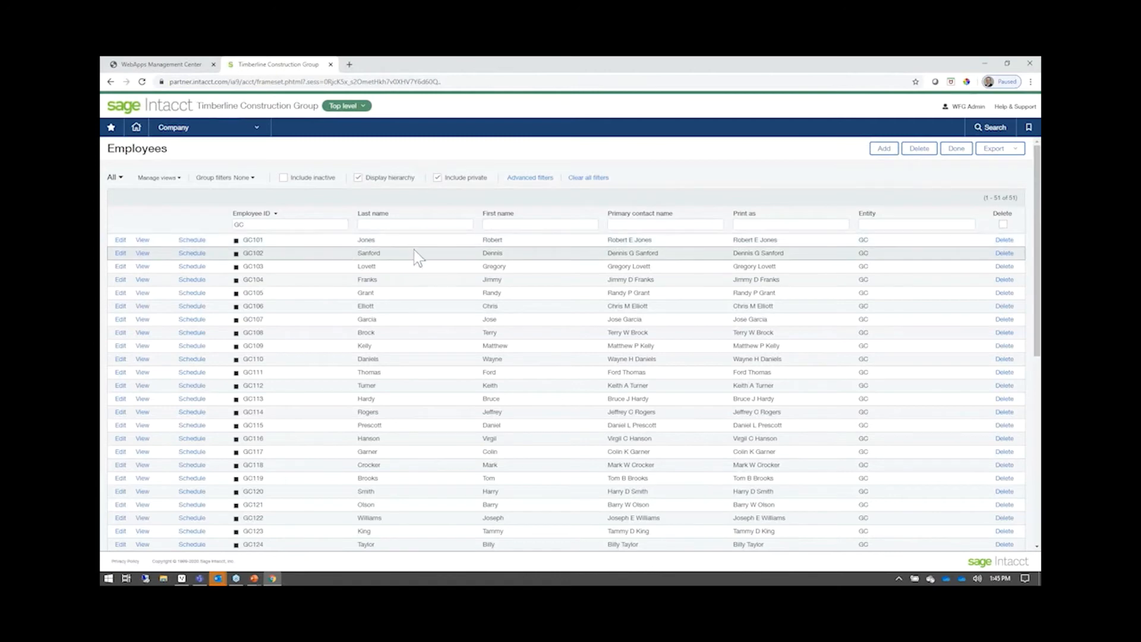
Step: View the first listed employee's general information, contacts and cost rates, and return to the home page
{"action": "left_click", "coordinate": [146, 241]}
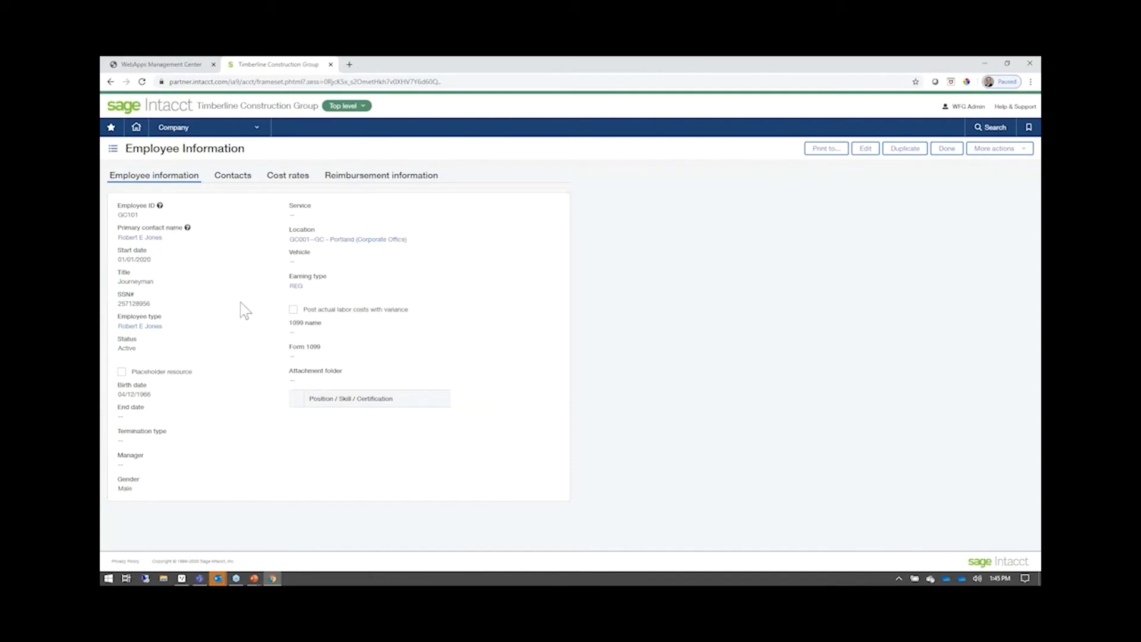
{"action": "left_click", "coordinate": [240, 178]}
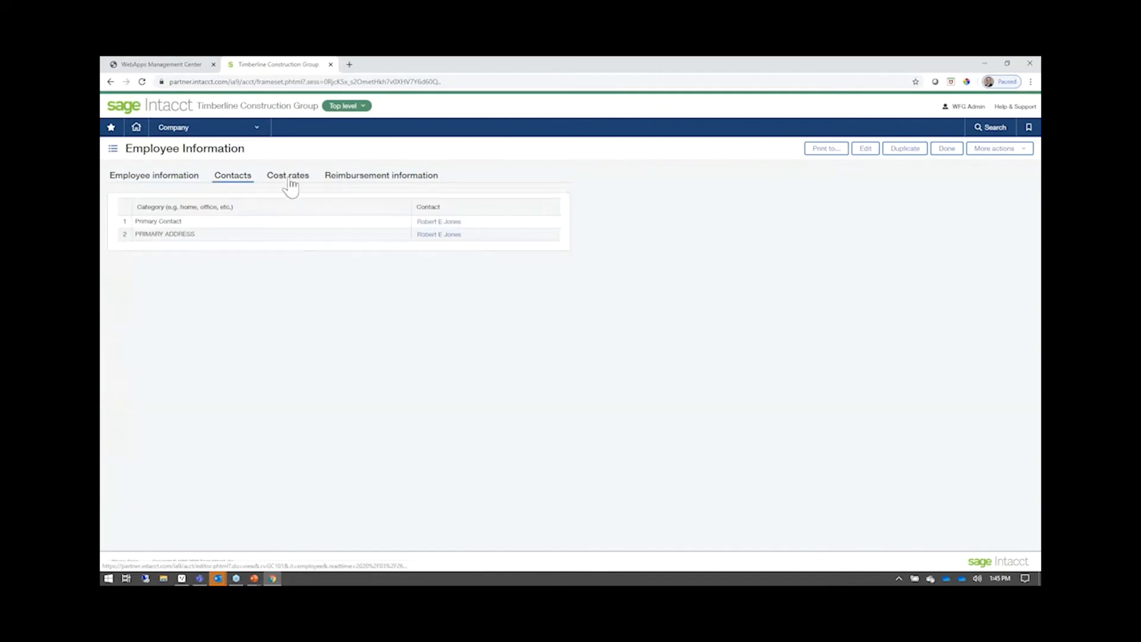
{"action": "left_click", "coordinate": [290, 184]}
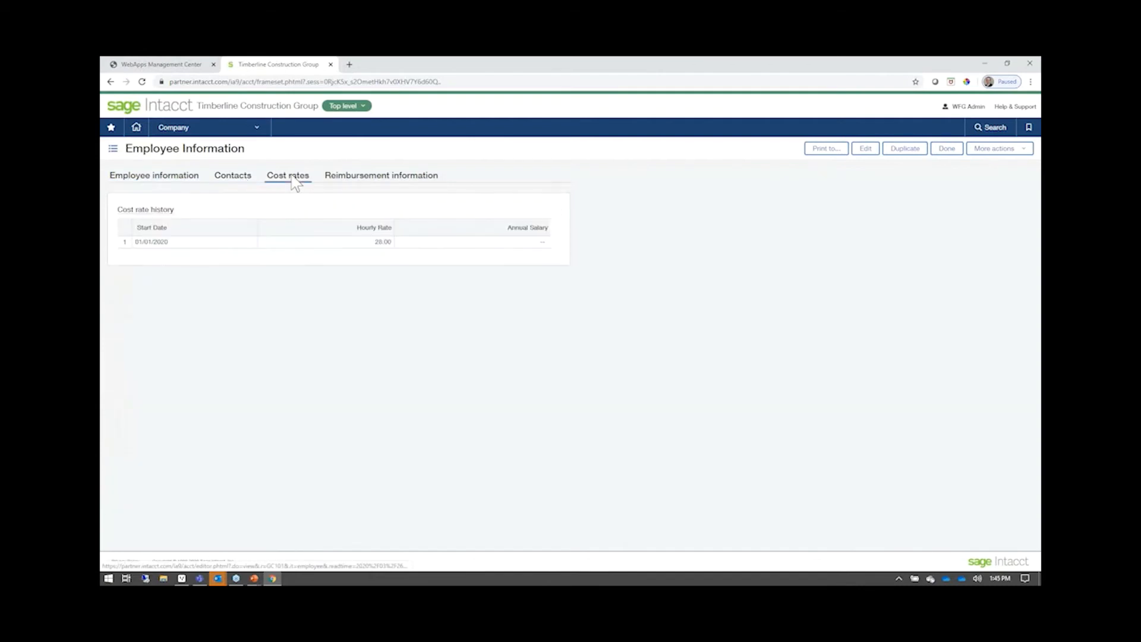
{"action": "left_click", "coordinate": [167, 187]}
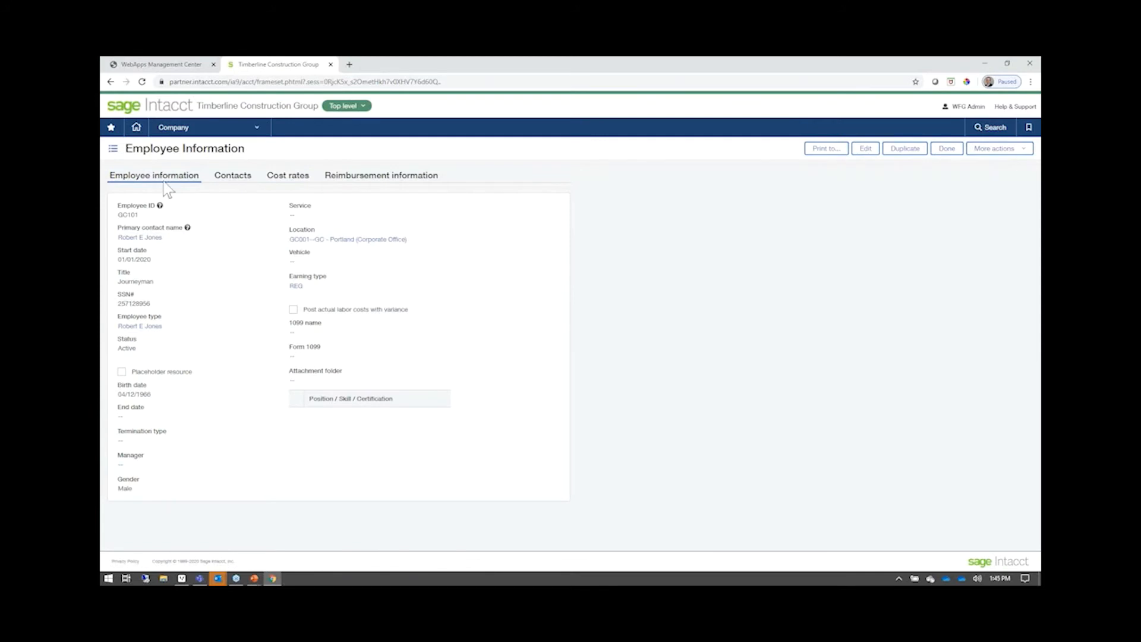
{"action": "left_click", "coordinate": [136, 127]}
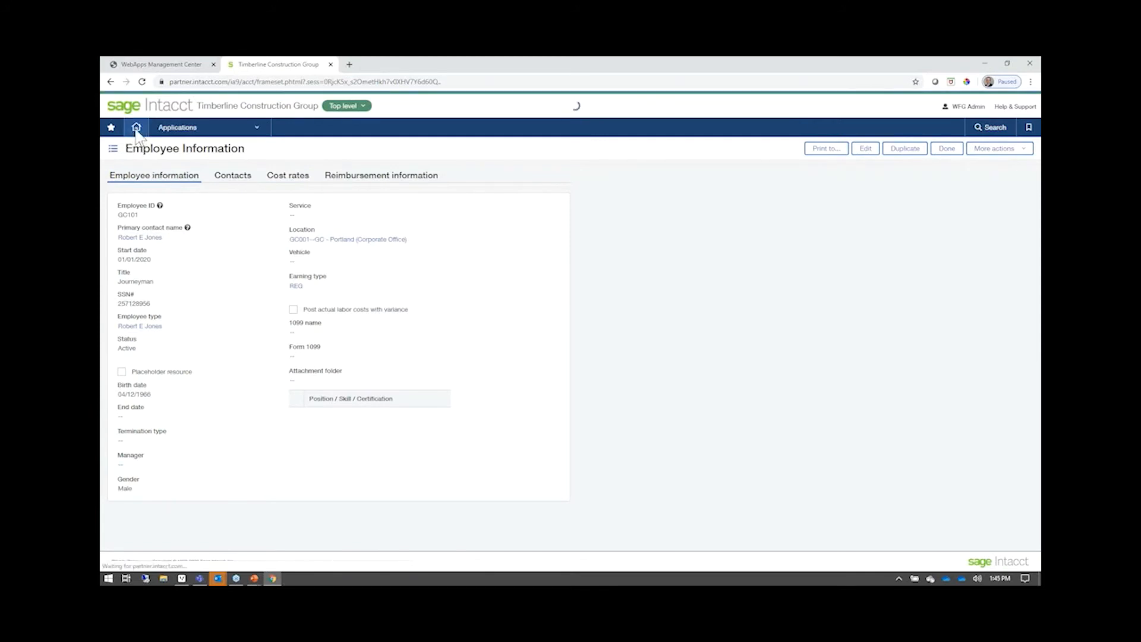
Step: Switch to the WebApps Management Center, open the team's Employee Information and filter for employee IDs starting with "GC"
{"action": "left_click", "coordinate": [175, 65]}
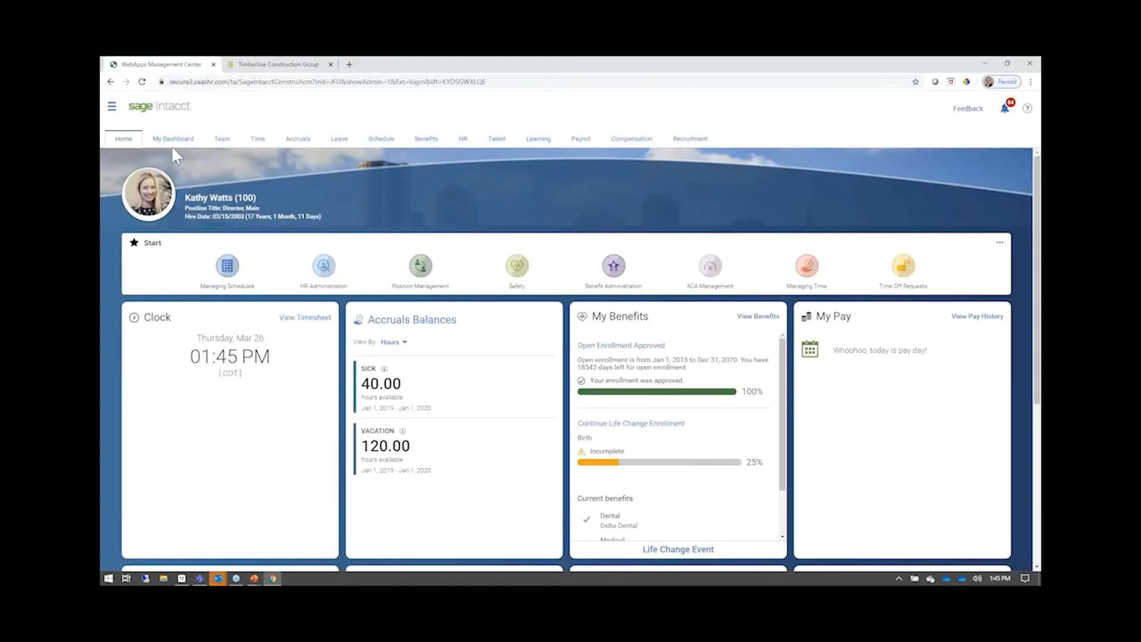
{"action": "left_click", "coordinate": [111, 107]}
{"action": "left_click", "coordinate": [169, 196]}
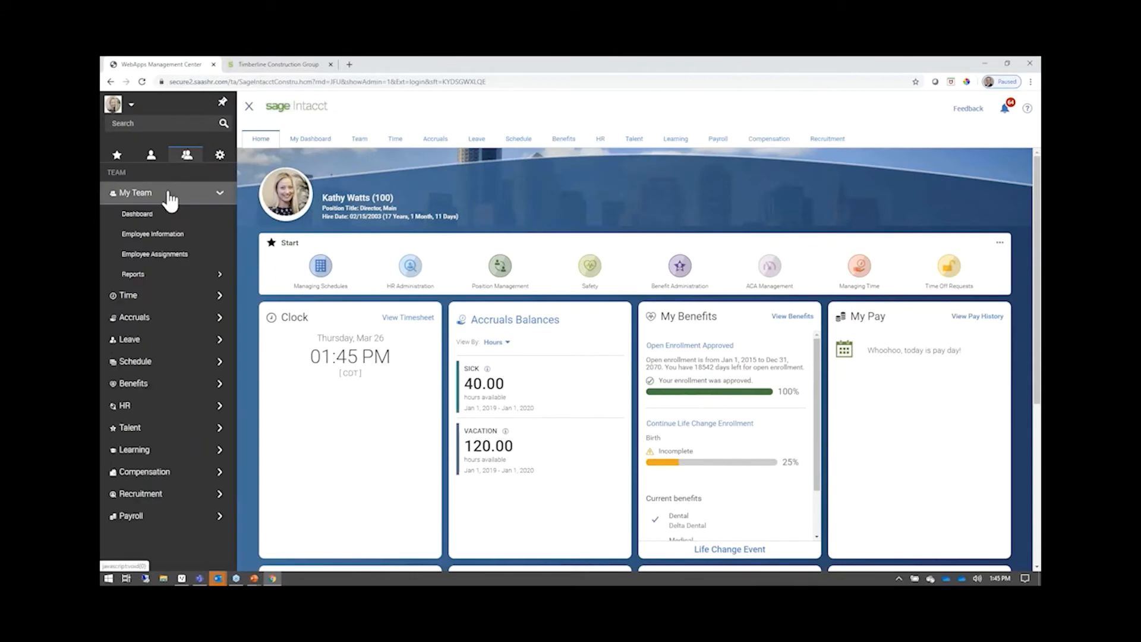
{"action": "left_click", "coordinate": [165, 237]}
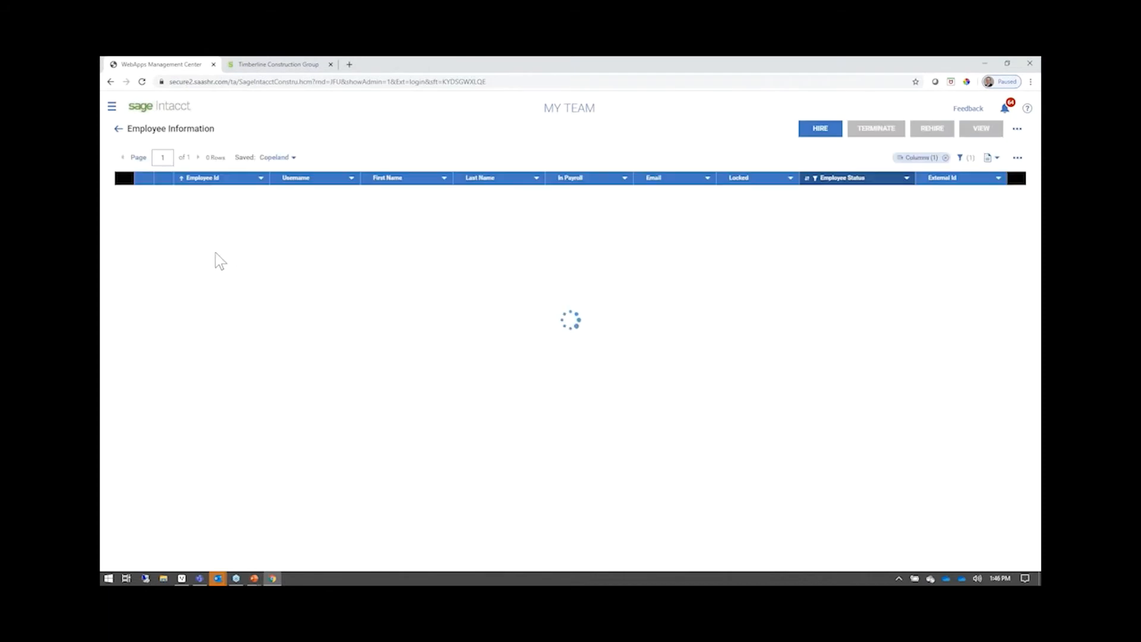
{"action": "left_click", "coordinate": [204, 214]}
{"action": "type", "text": "GC"}
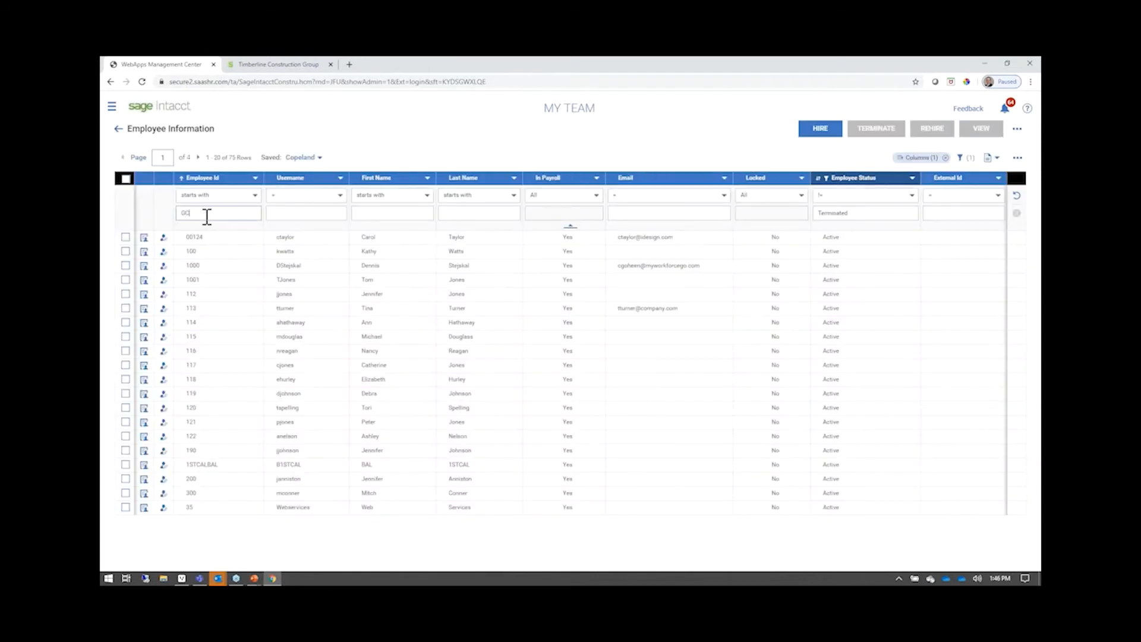
{"action": "key", "text": "Return"}
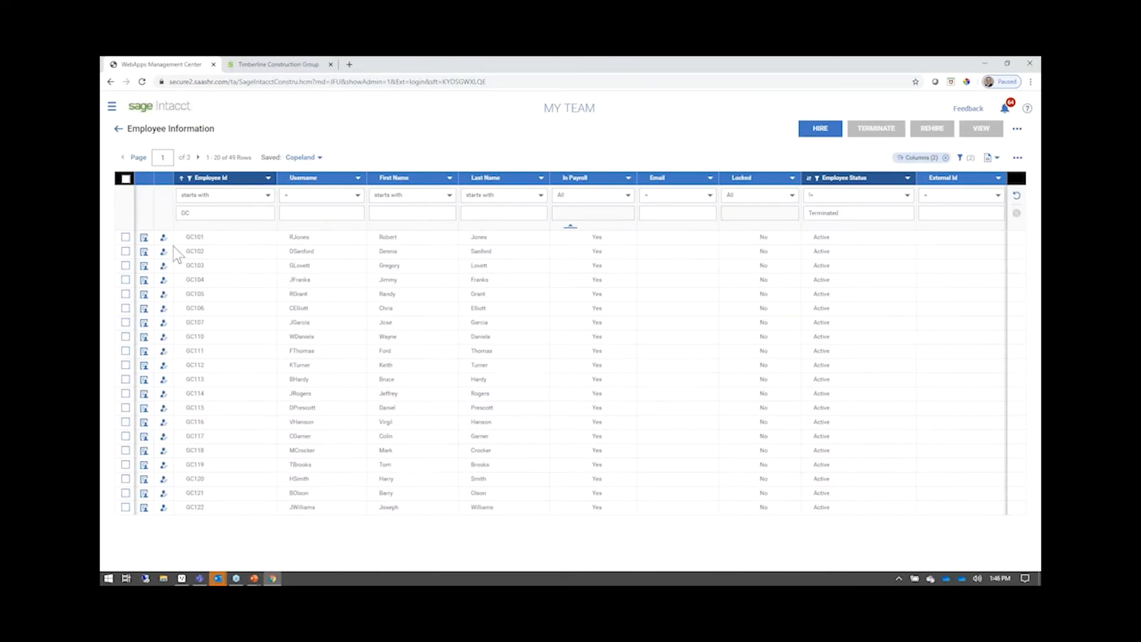
Step: Open the first listed employee's record and examine the Personal Information and Base Compensation sections
{"action": "left_click", "coordinate": [144, 237]}
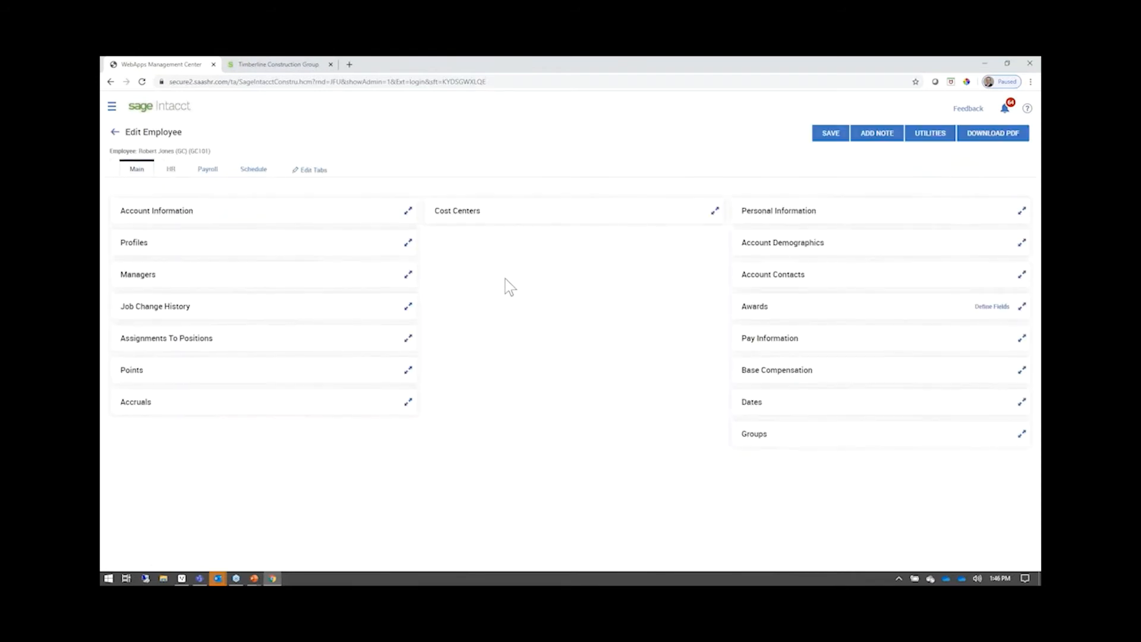
{"action": "left_click", "coordinate": [1021, 211]}
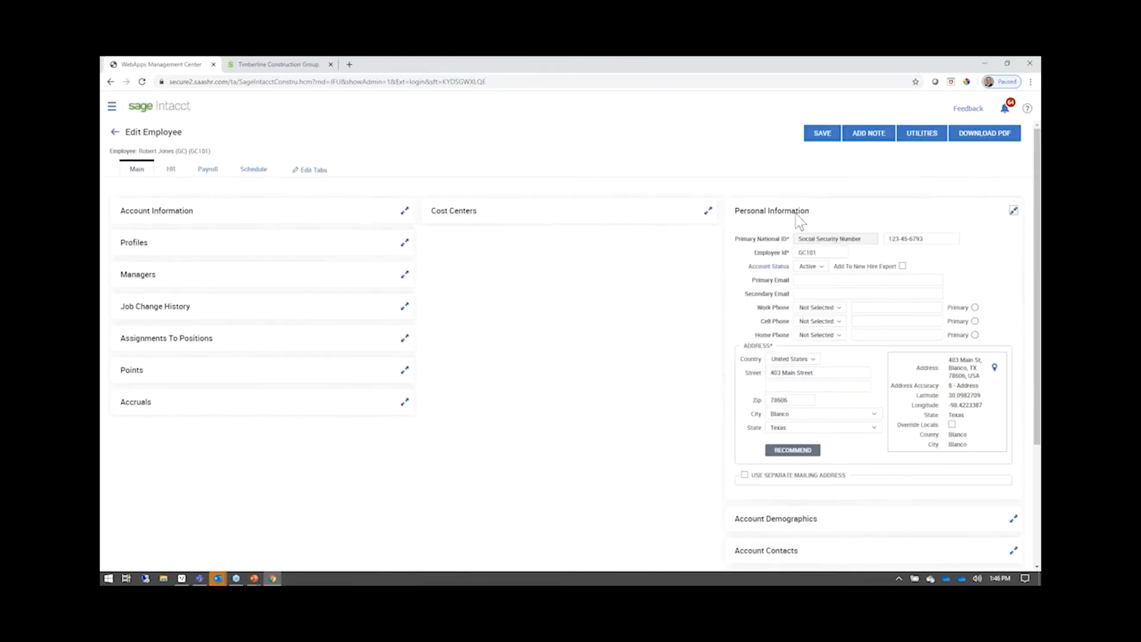
{"action": "scroll", "coordinate": [791, 428], "scroll_direction": "down", "scroll_amount": 3}
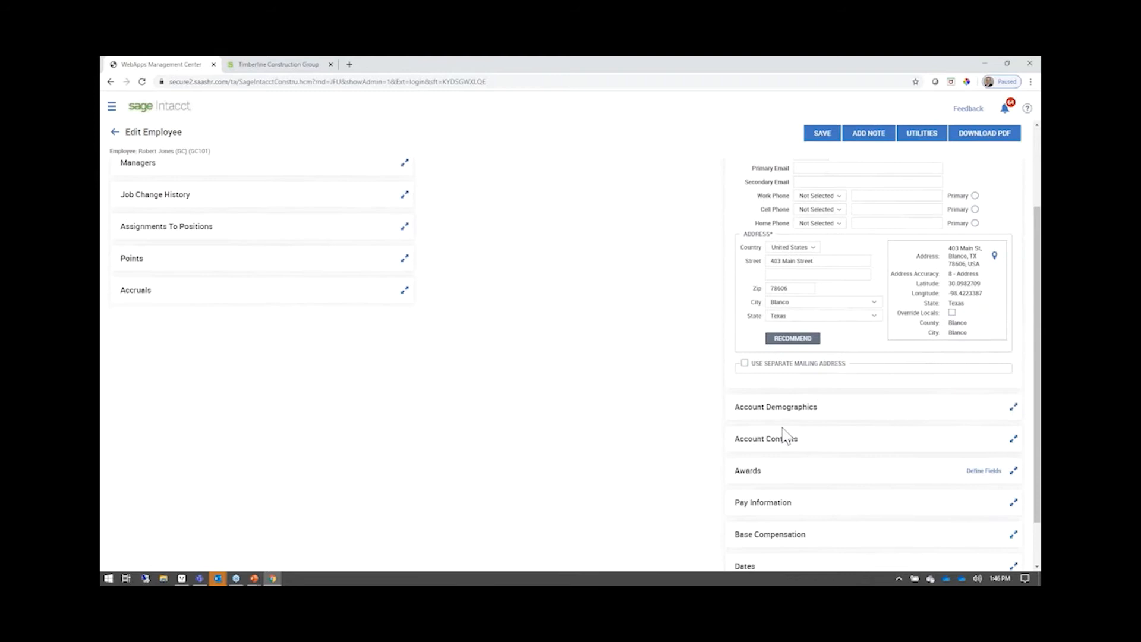
{"action": "left_click", "coordinate": [1014, 477]}
{"action": "scroll", "coordinate": [572, 394], "scroll_direction": "down", "scroll_amount": 3}
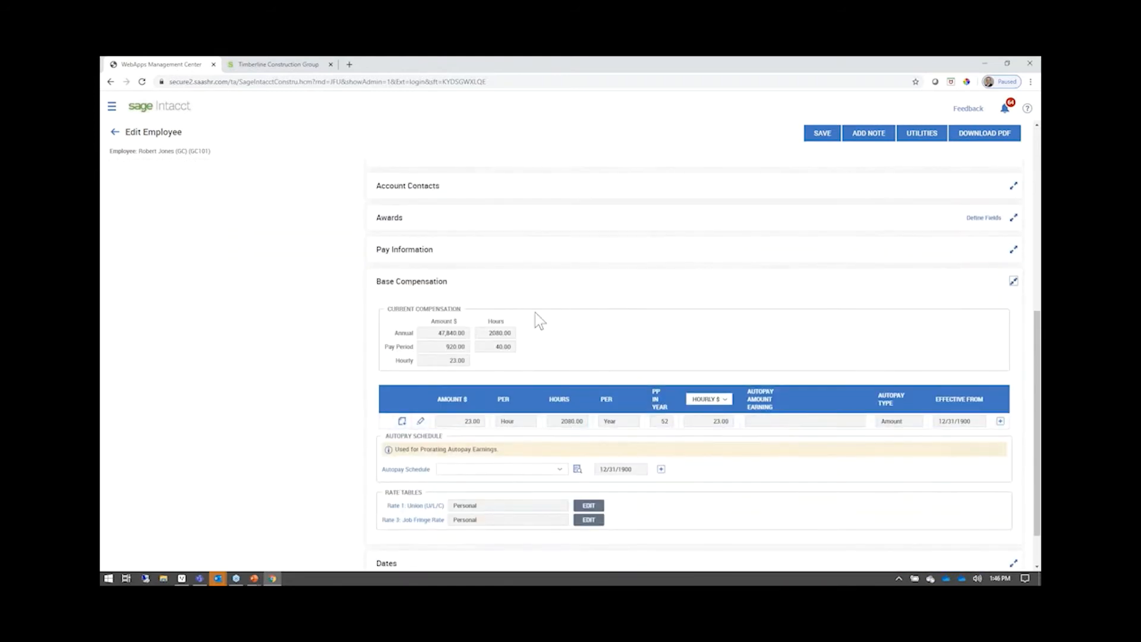
{"action": "scroll", "coordinate": [510, 476], "scroll_direction": "up", "scroll_amount": 6}
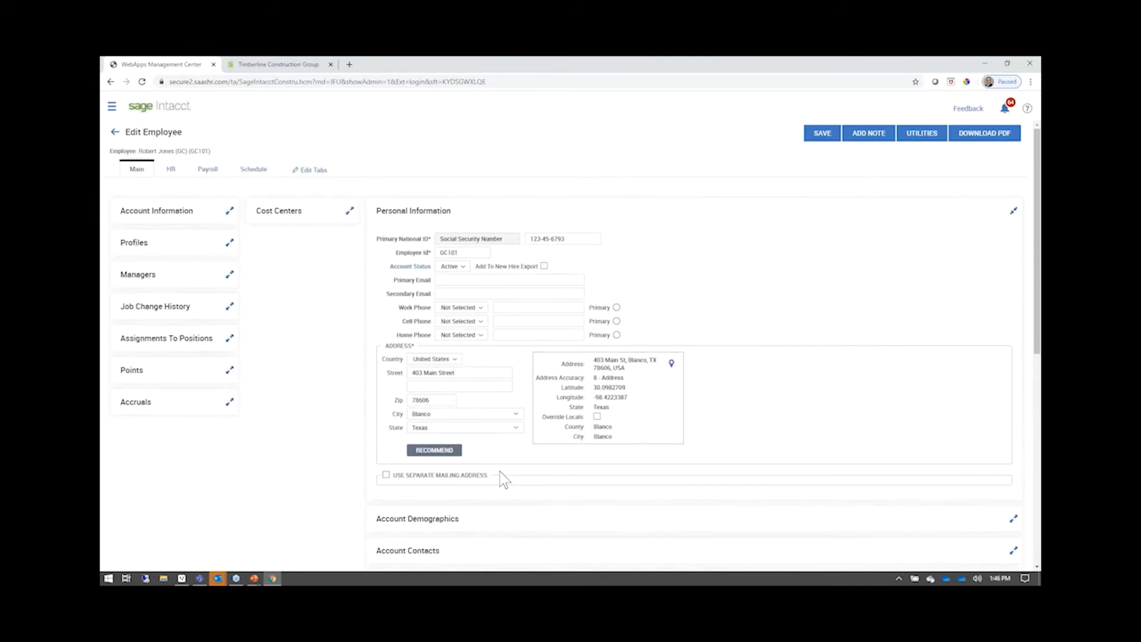
Step: Open the Services cost center tree in the global company settings and check its Sage Intacct Partner entry
{"action": "left_click", "coordinate": [112, 106]}
{"action": "left_click", "coordinate": [220, 155]}
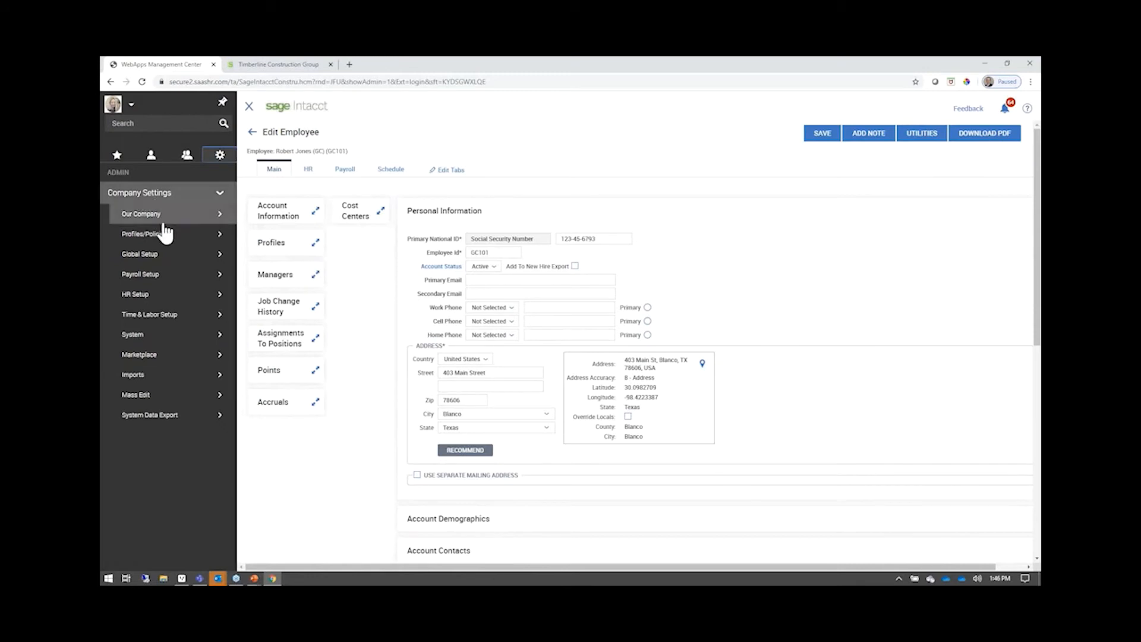
{"action": "left_click", "coordinate": [168, 266]}
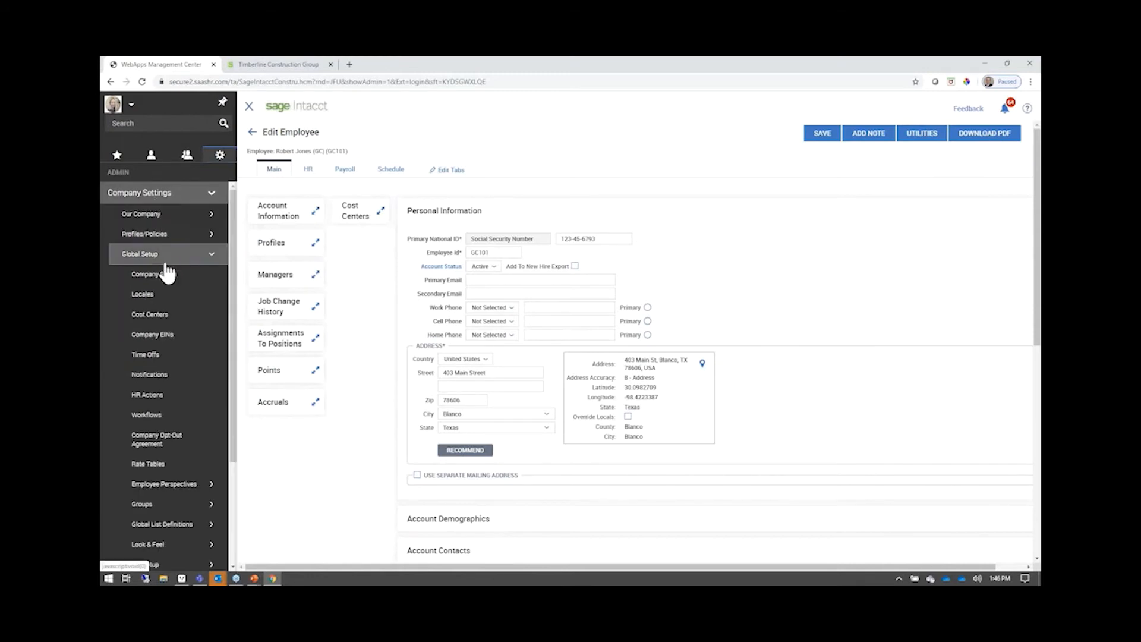
{"action": "left_click", "coordinate": [169, 313]}
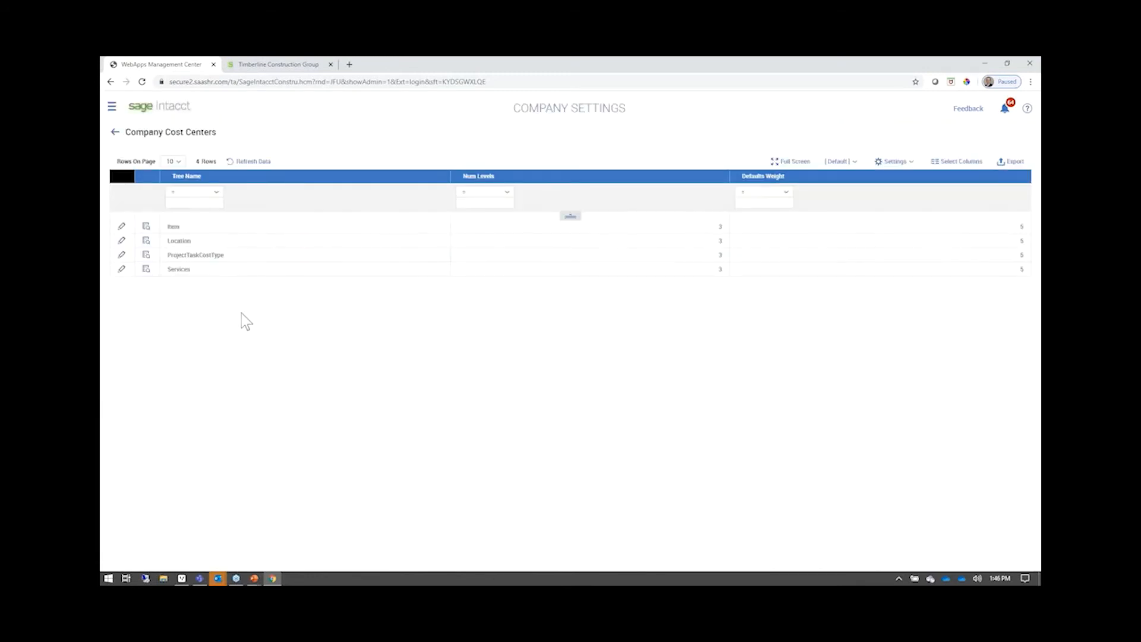
{"action": "left_click", "coordinate": [122, 270]}
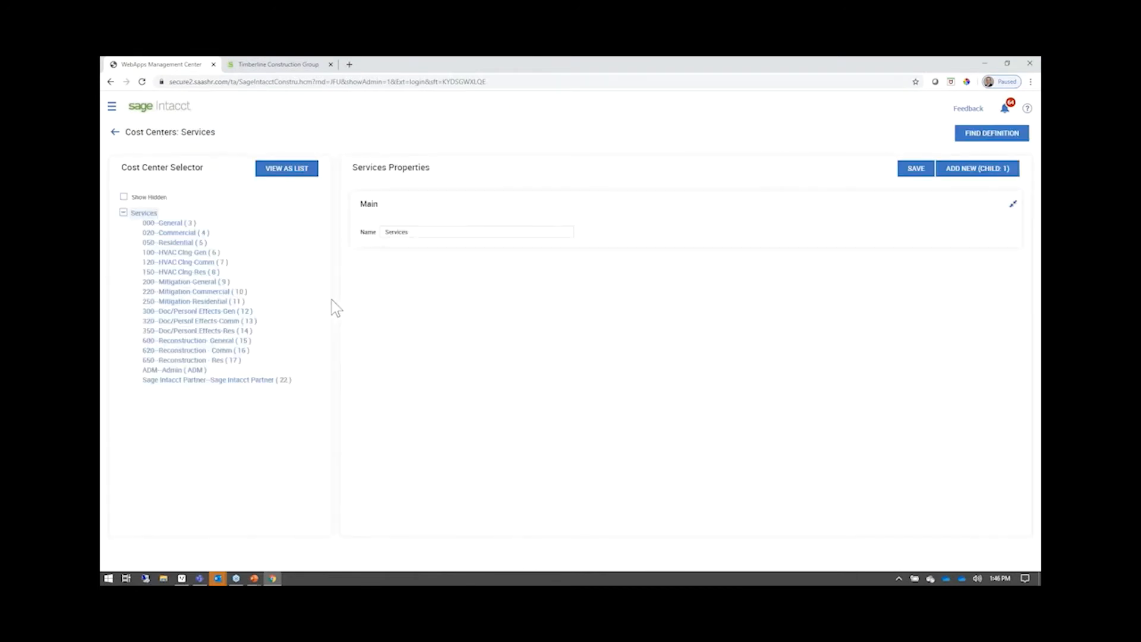
{"action": "left_click_drag", "start_coordinate": [277, 391], "coordinate": [125, 387]}
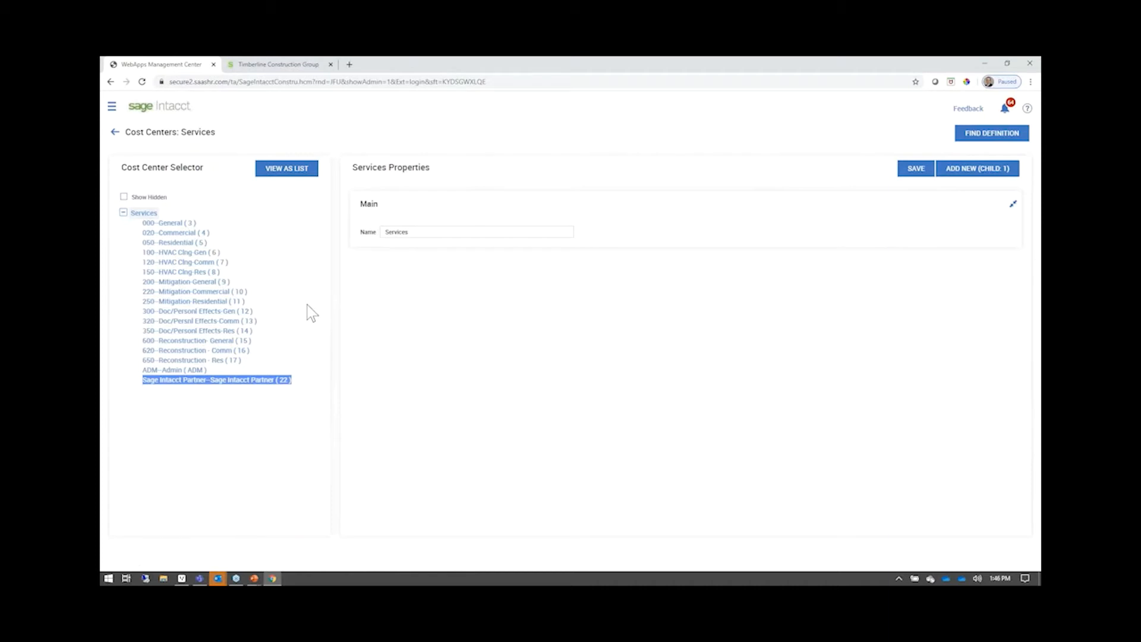
Step: Open the team's Manage Timesheets list, then open the first listed employee's timesheet and check its total hours
{"action": "left_click", "coordinate": [161, 110]}
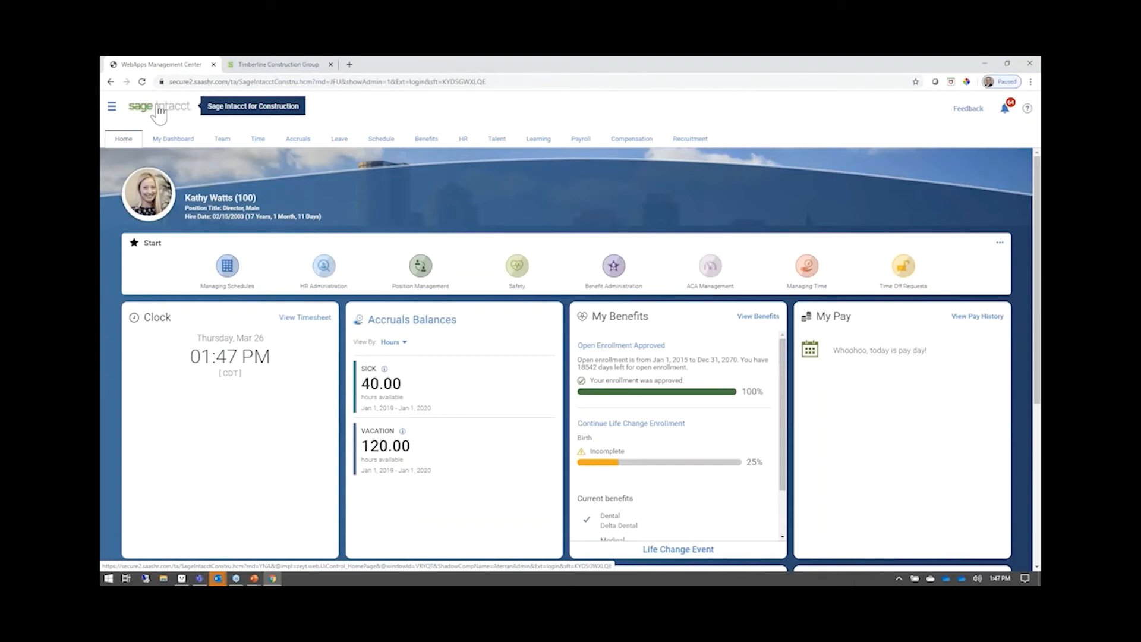
{"action": "left_click", "coordinate": [111, 106]}
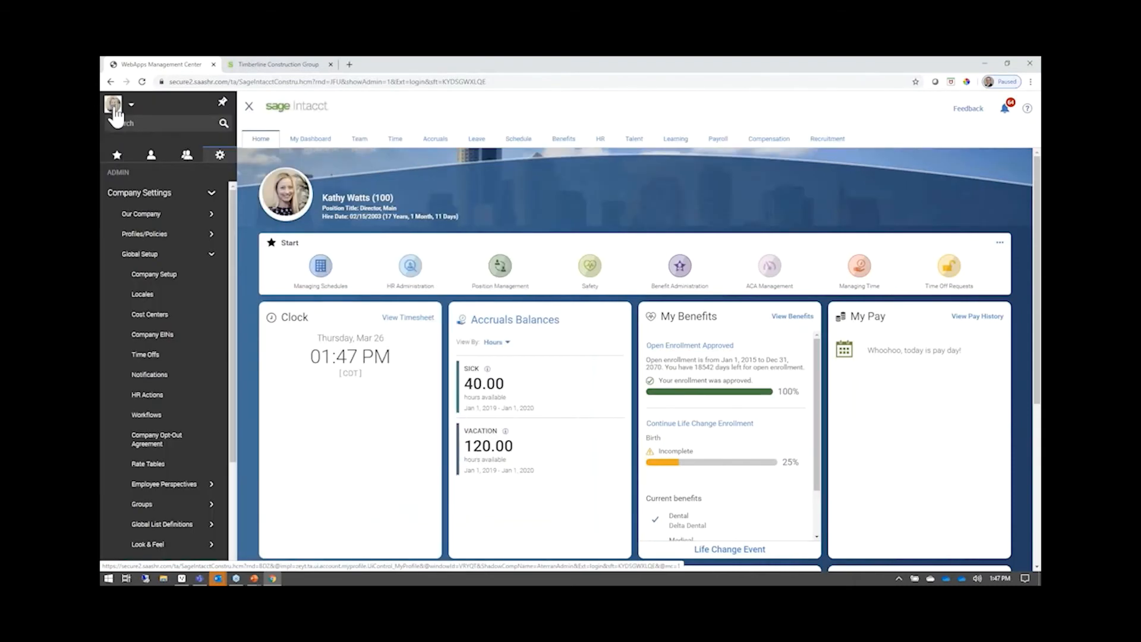
{"action": "left_click", "coordinate": [185, 158]}
{"action": "left_click", "coordinate": [161, 295]}
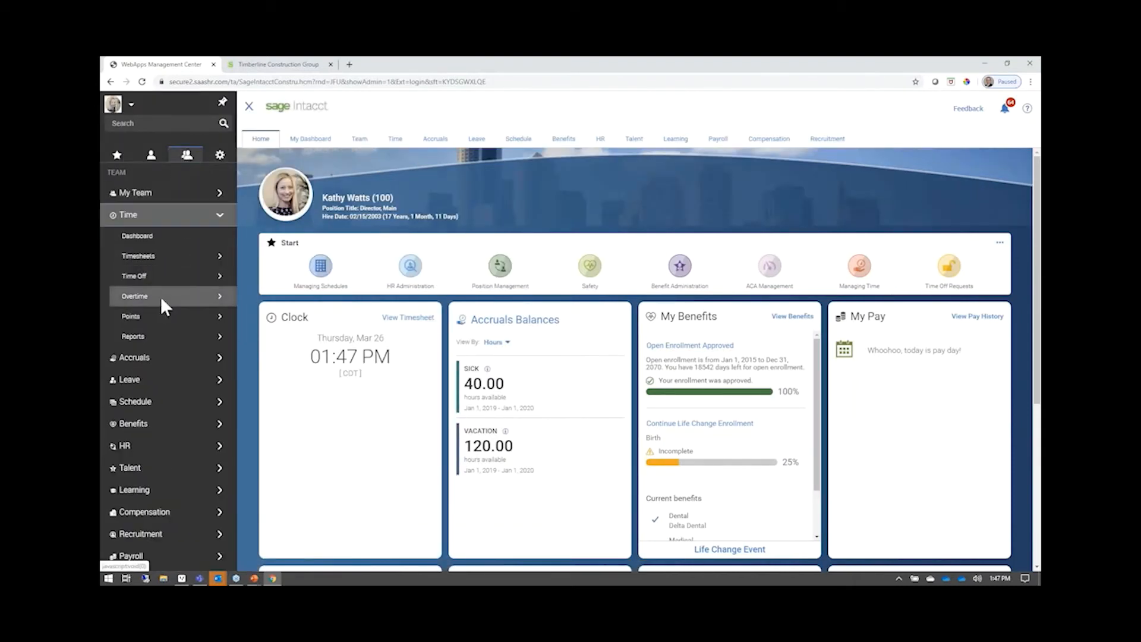
{"action": "left_click", "coordinate": [172, 255]}
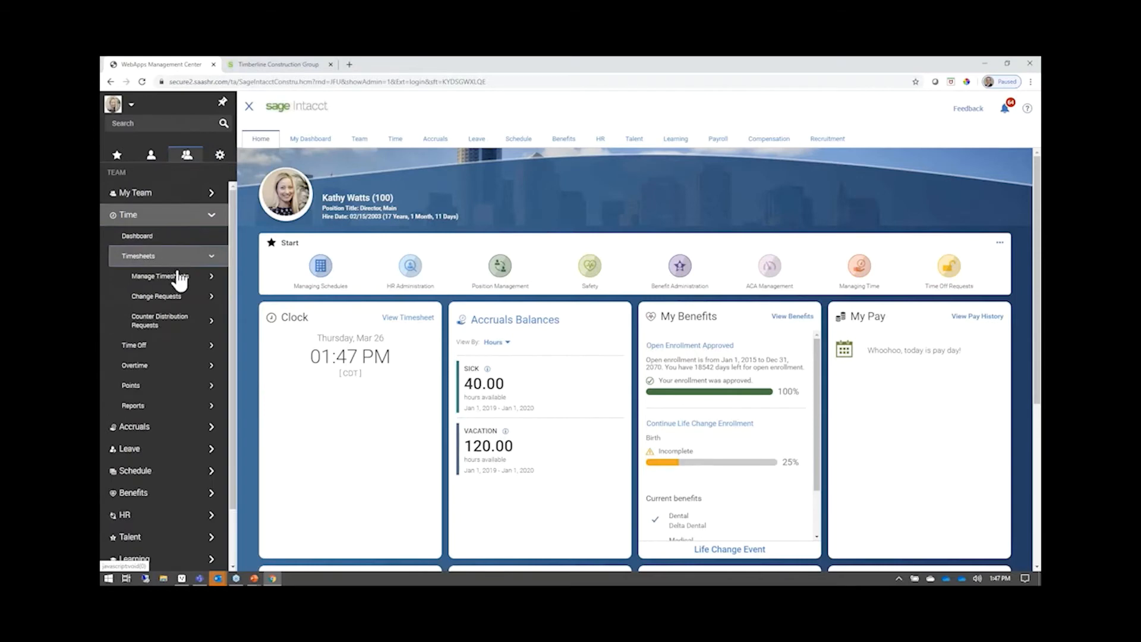
{"action": "left_click", "coordinate": [178, 288]}
{"action": "left_click", "coordinate": [177, 302]}
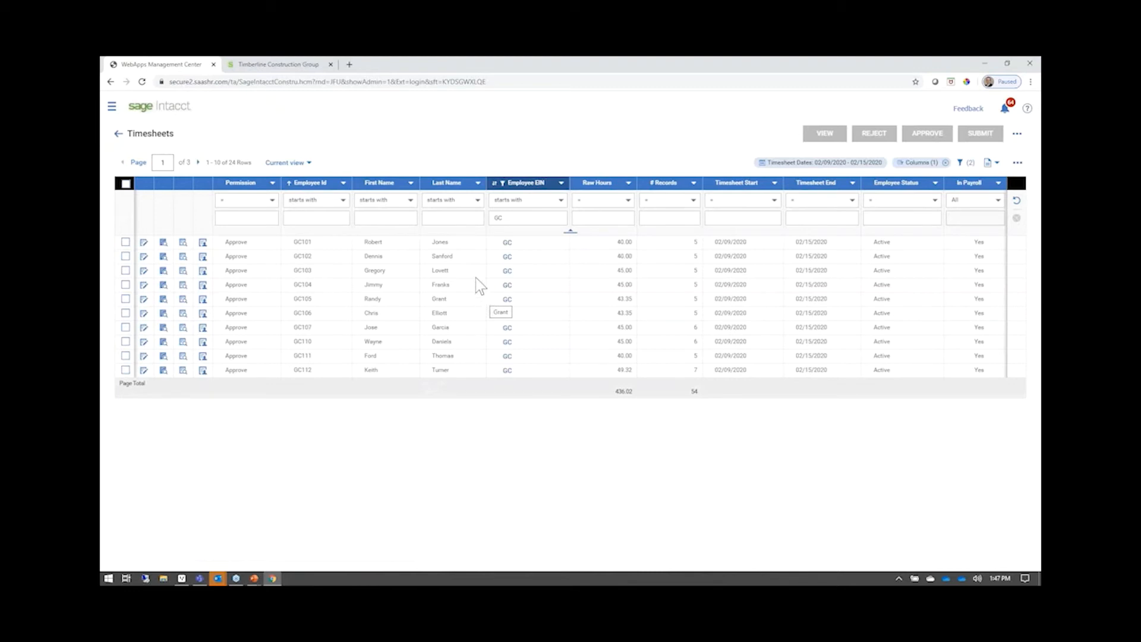
{"action": "left_click", "coordinate": [143, 243]}
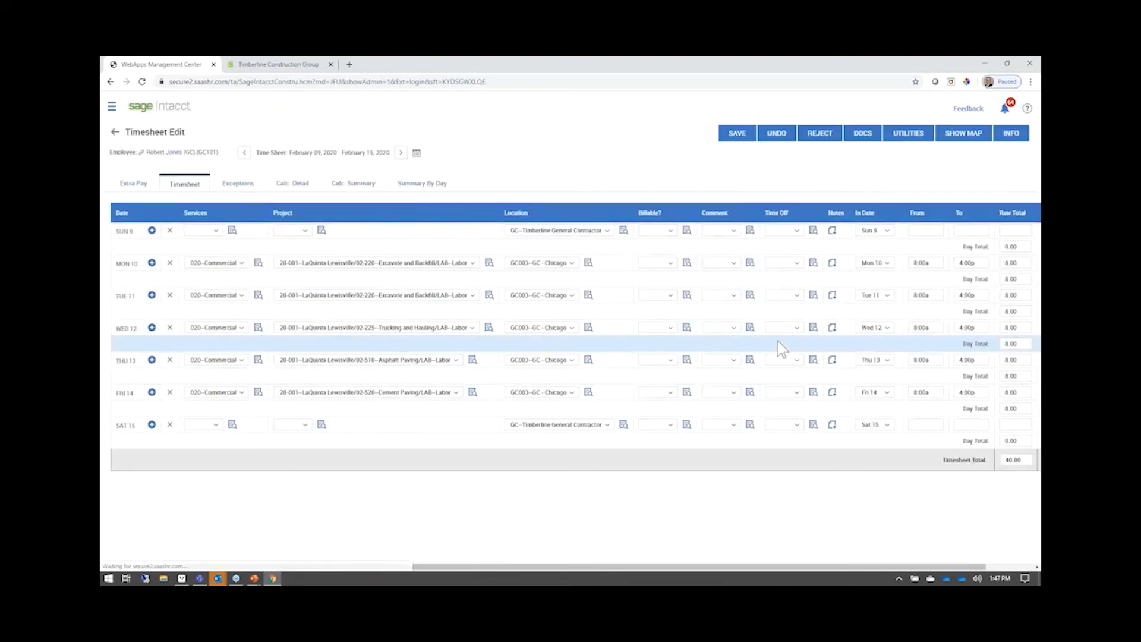
{"action": "double_click", "coordinate": [1013, 460]}
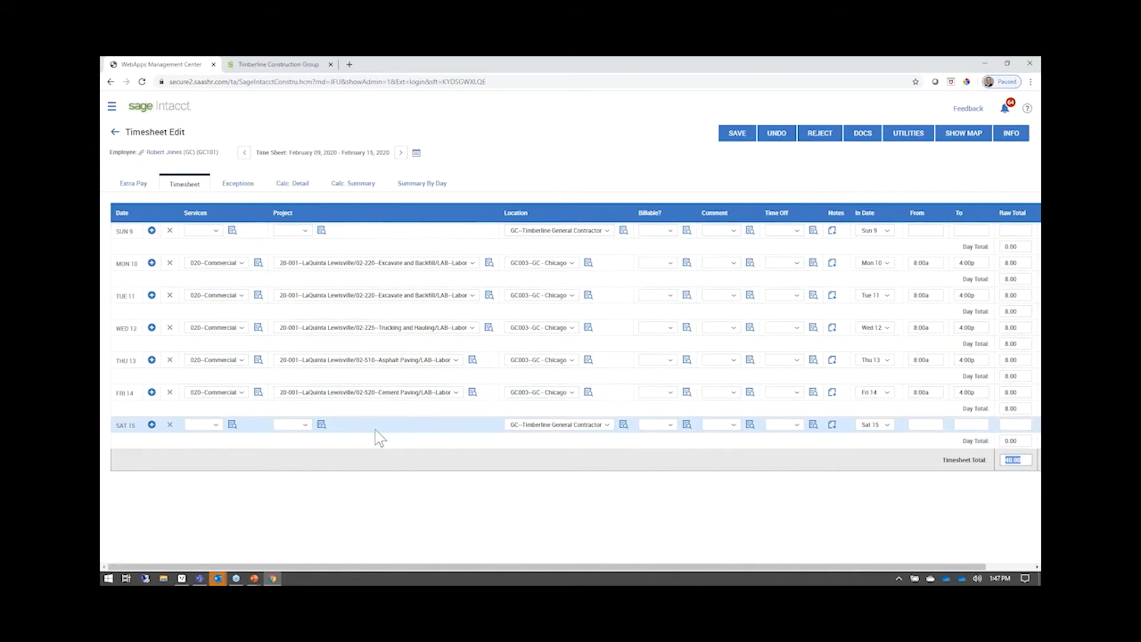
Step: Switch to Sage Intacct, enter the Timberline General Contractor entity and open the Workforce Go! function for posting timesheets to Intacct
{"action": "left_click", "coordinate": [288, 64]}
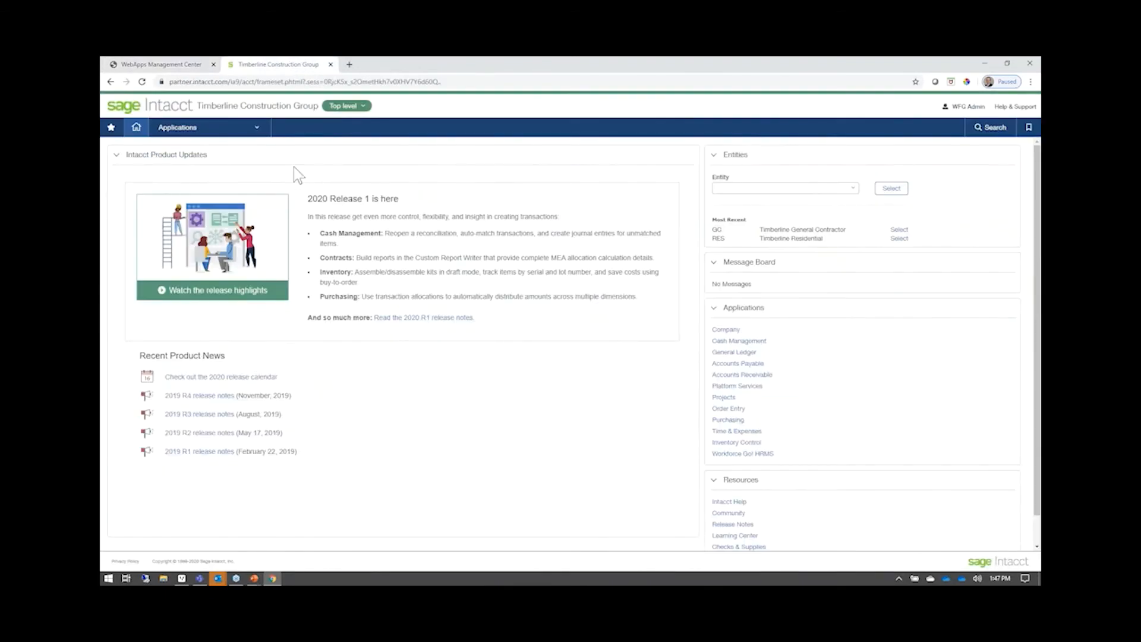
{"action": "left_click", "coordinate": [346, 106]}
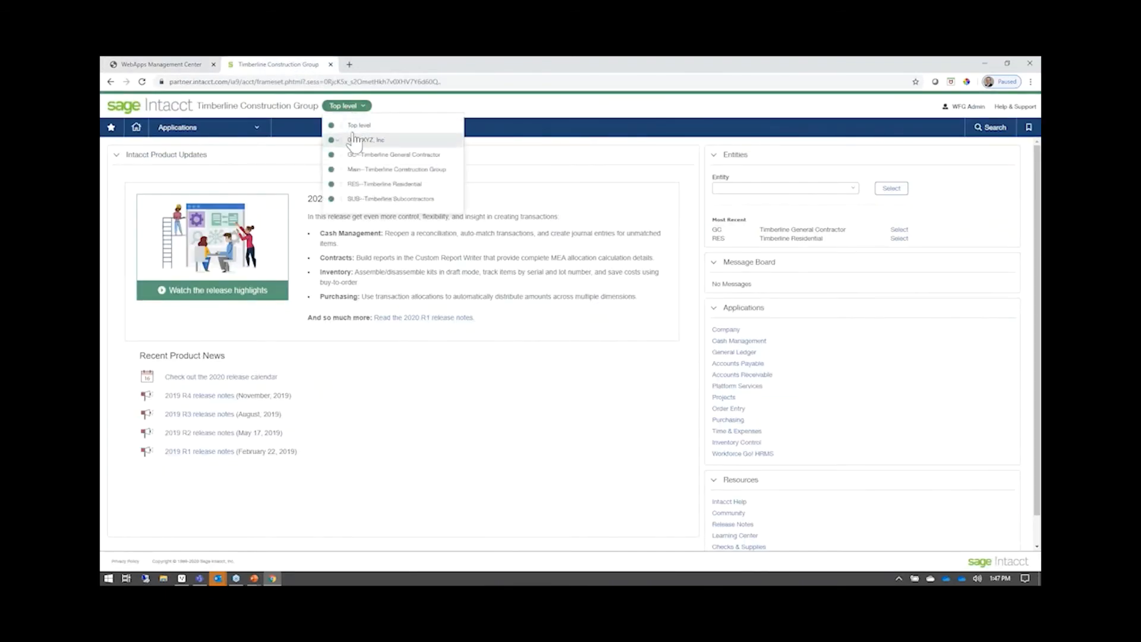
{"action": "left_click", "coordinate": [356, 156]}
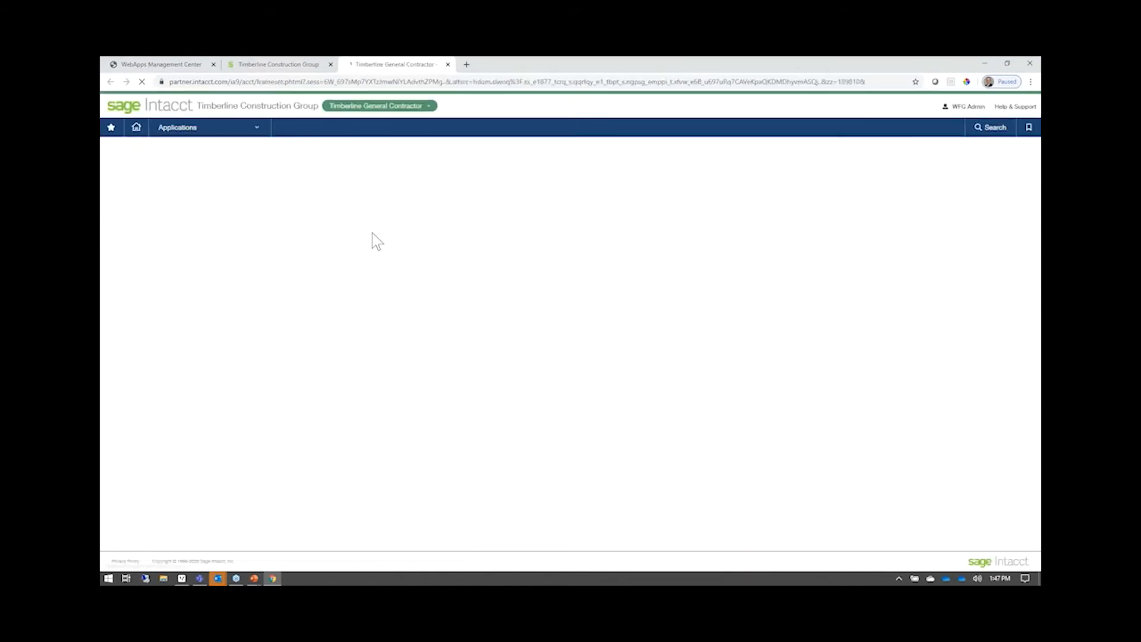
{"action": "left_click", "coordinate": [255, 128]}
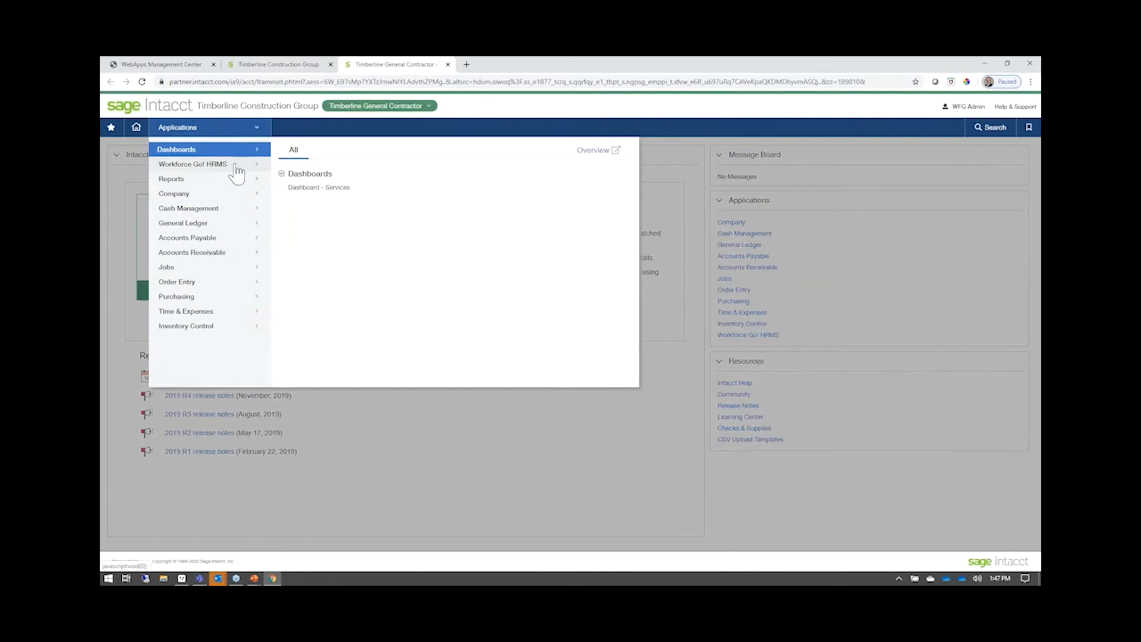
{"action": "mouse_move", "coordinate": [236, 170]}
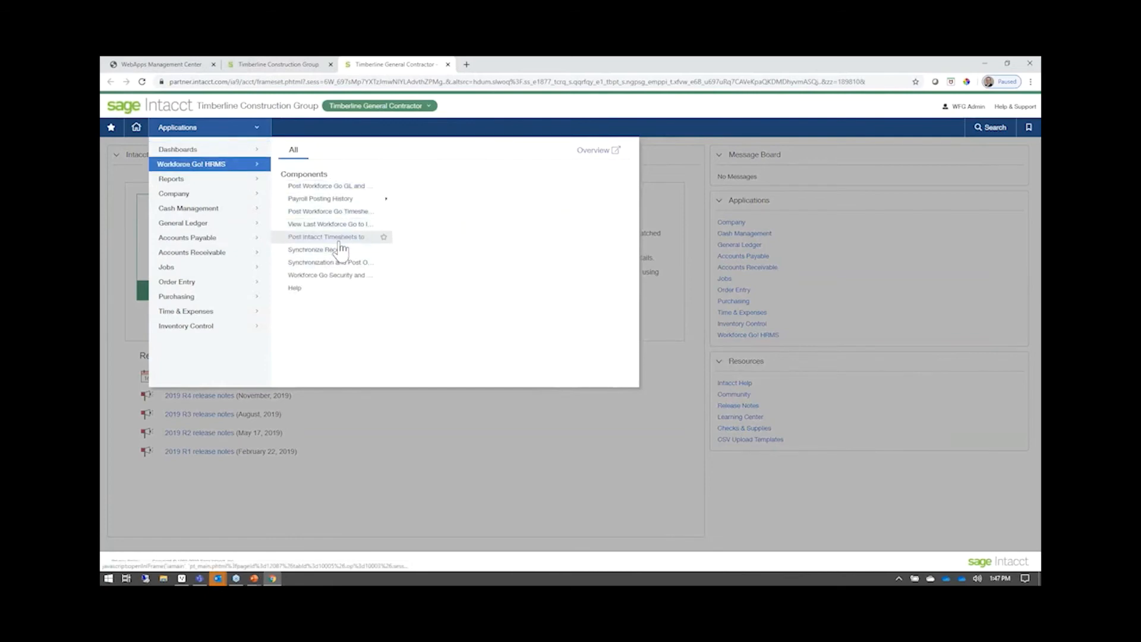
{"action": "left_click", "coordinate": [359, 211]}
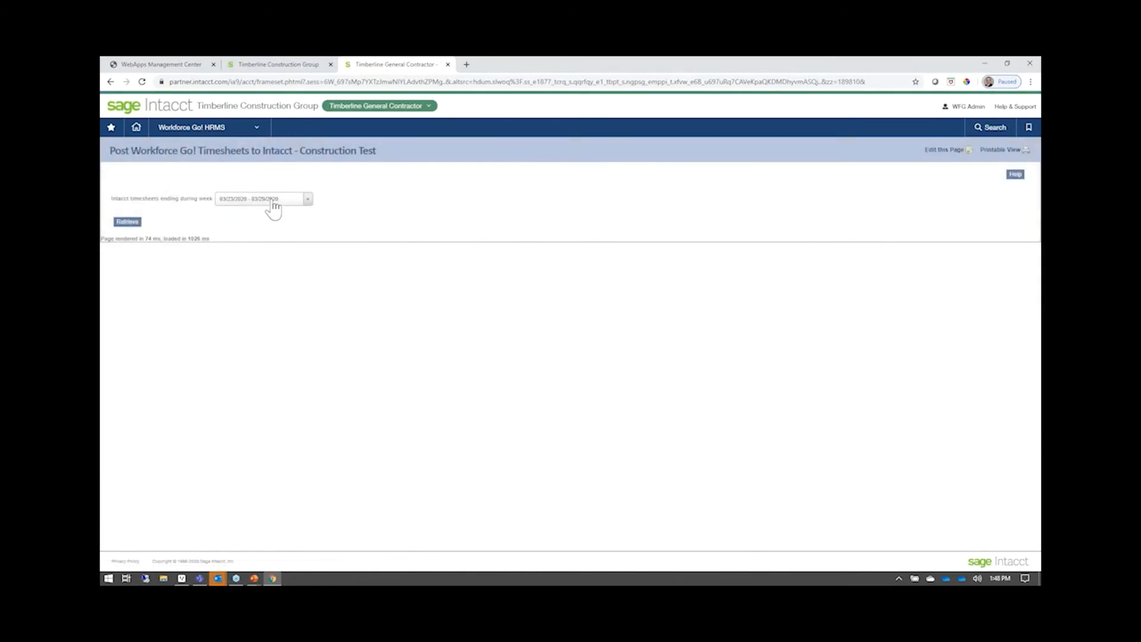
Step: Retrieve the Workforce Go! timesheets ending during the week 02/10/2020 - 02/16/2020
{"action": "left_click", "coordinate": [273, 205]}
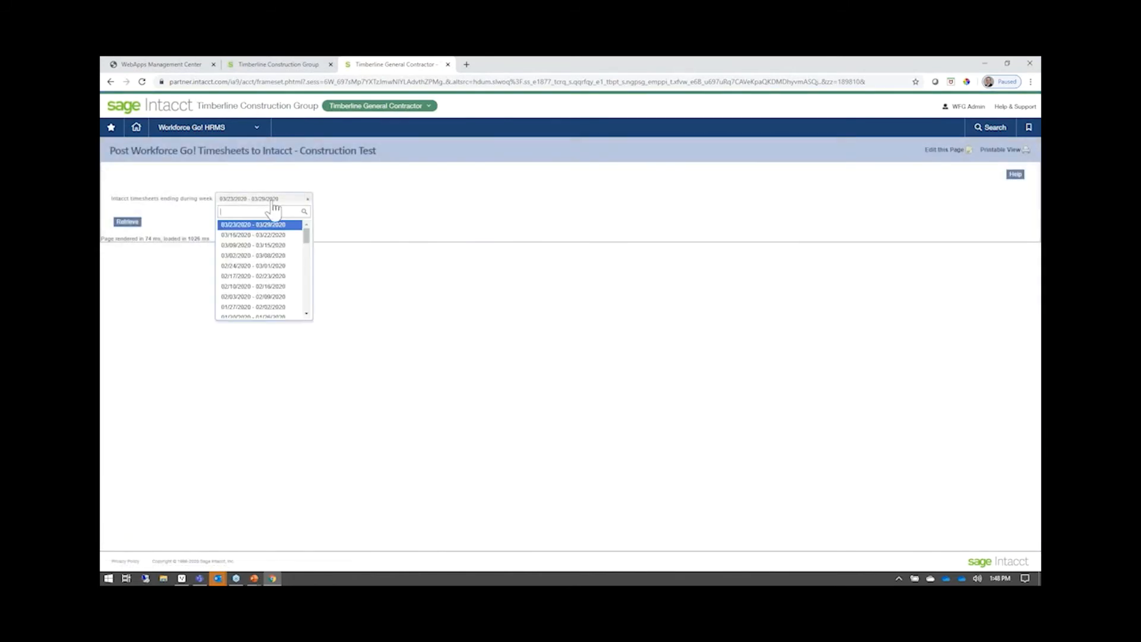
{"action": "left_click", "coordinate": [272, 286]}
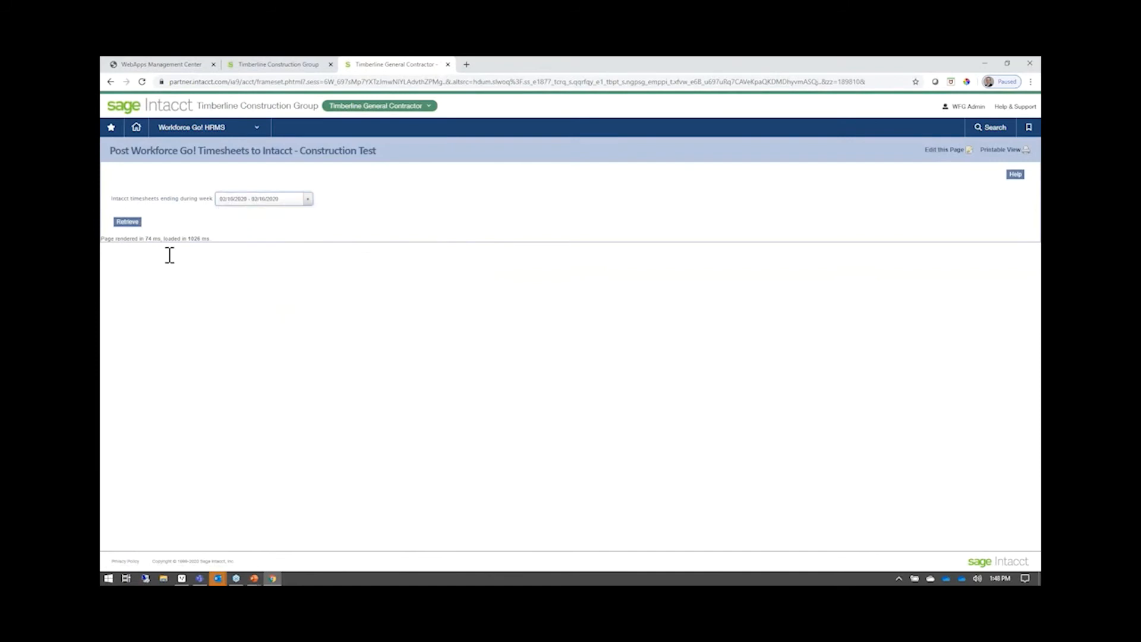
{"action": "left_click", "coordinate": [126, 222]}
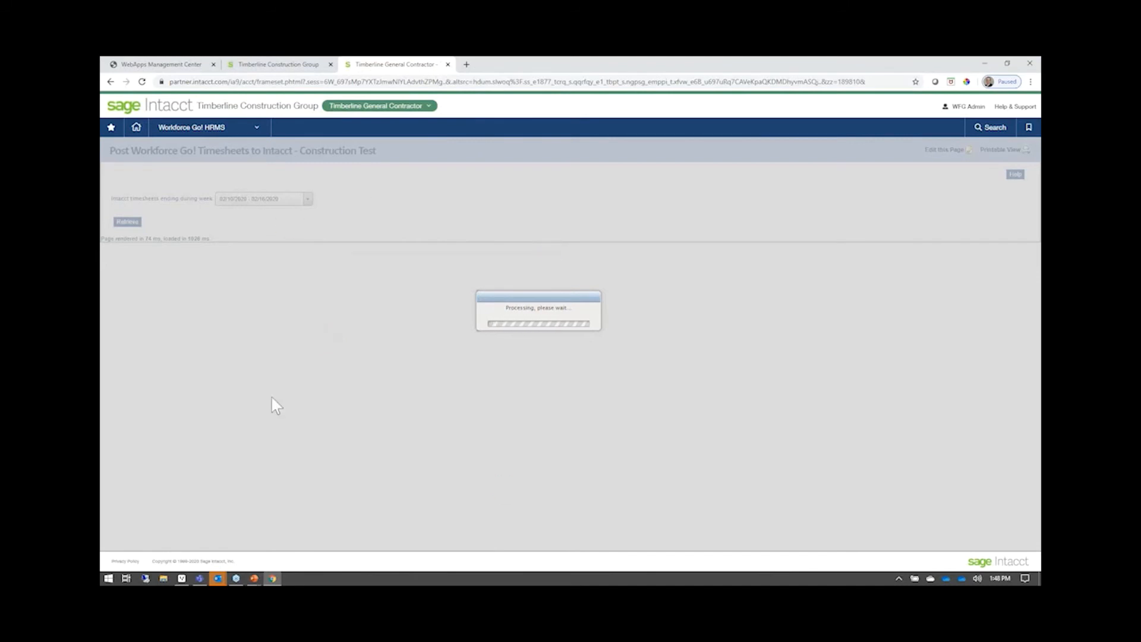
{"action": "scroll", "coordinate": [297, 352], "scroll_direction": "down", "scroll_amount": 2}
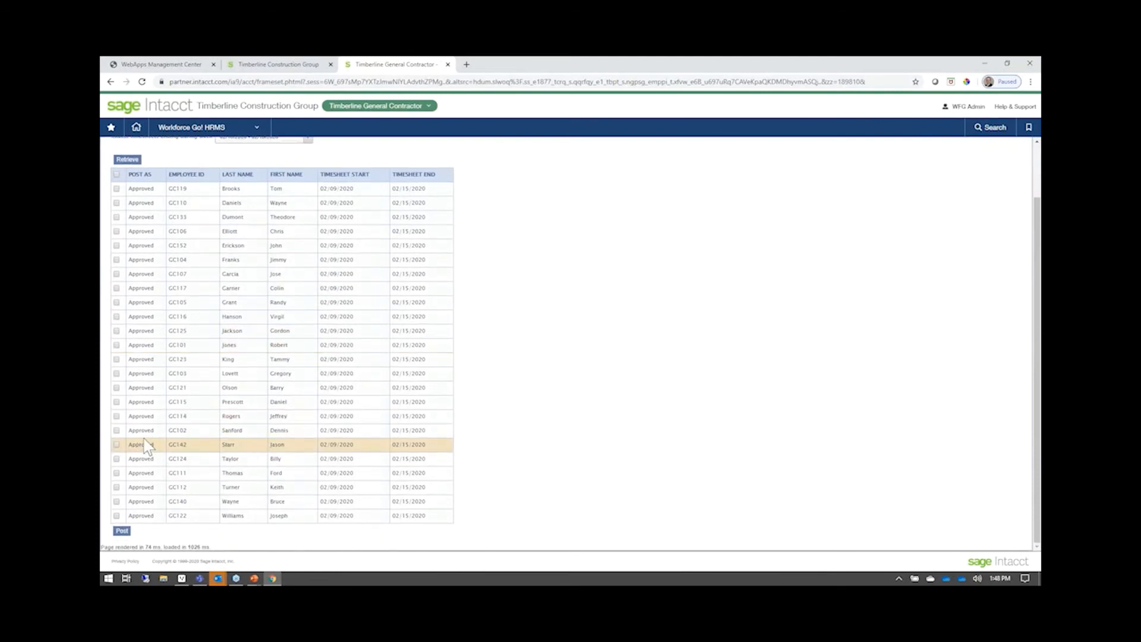
Step: Select only the timesheet of the employee just reviewed in Workforce Go, post it to Intacct and check its status
{"action": "left_click_drag", "start_coordinate": [193, 430], "coordinate": [173, 430]}
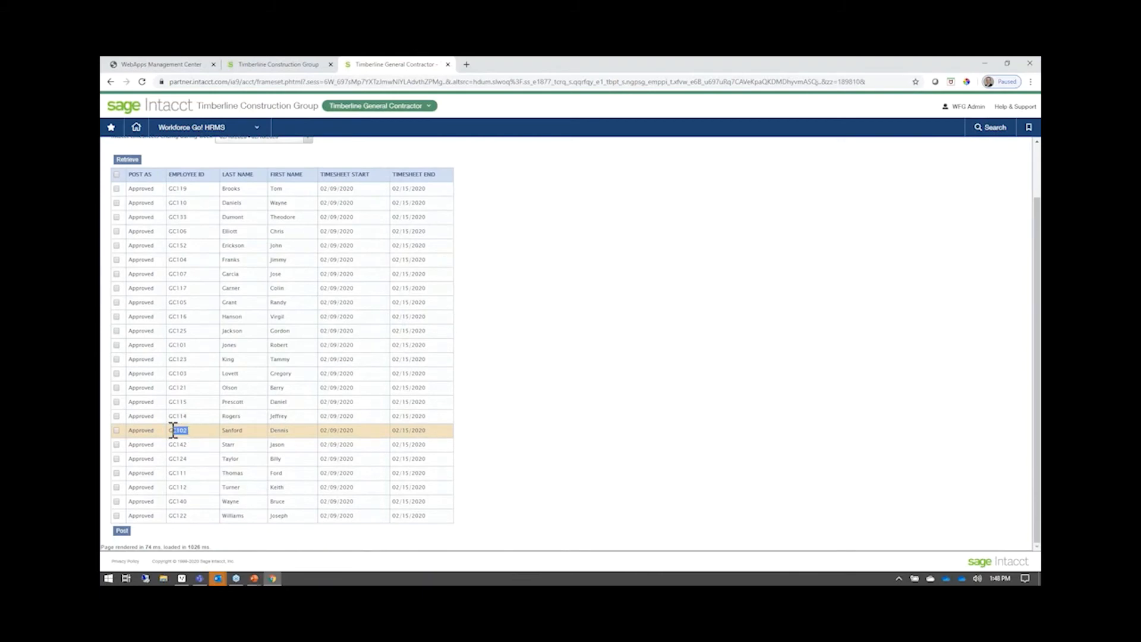
{"action": "left_click_drag", "start_coordinate": [189, 345], "coordinate": [168, 344]}
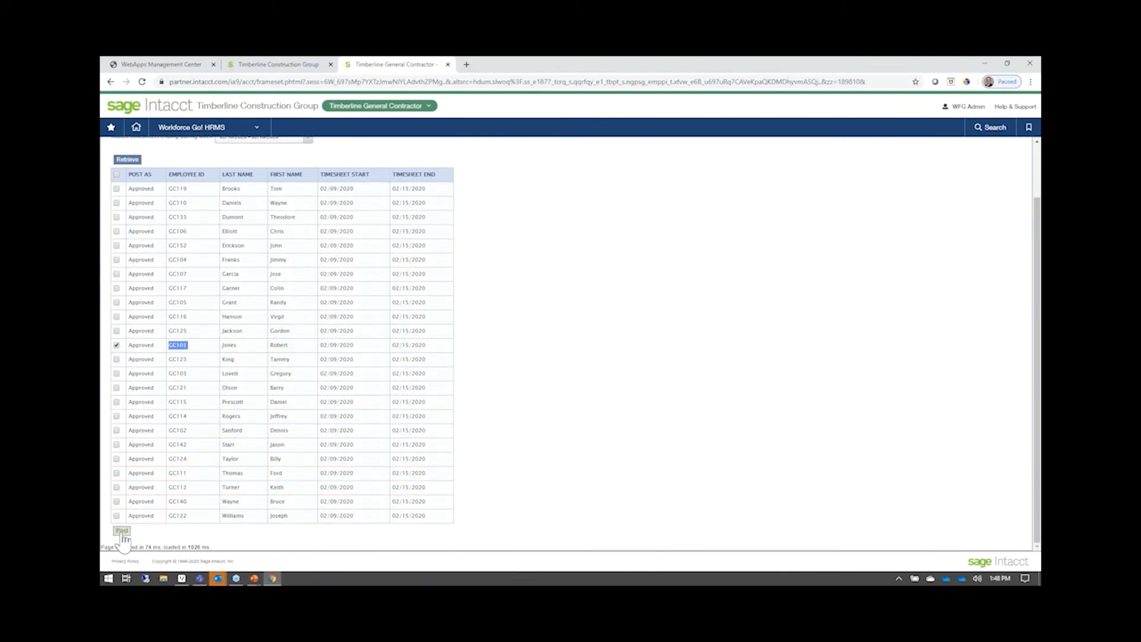
{"action": "left_click", "coordinate": [122, 531]}
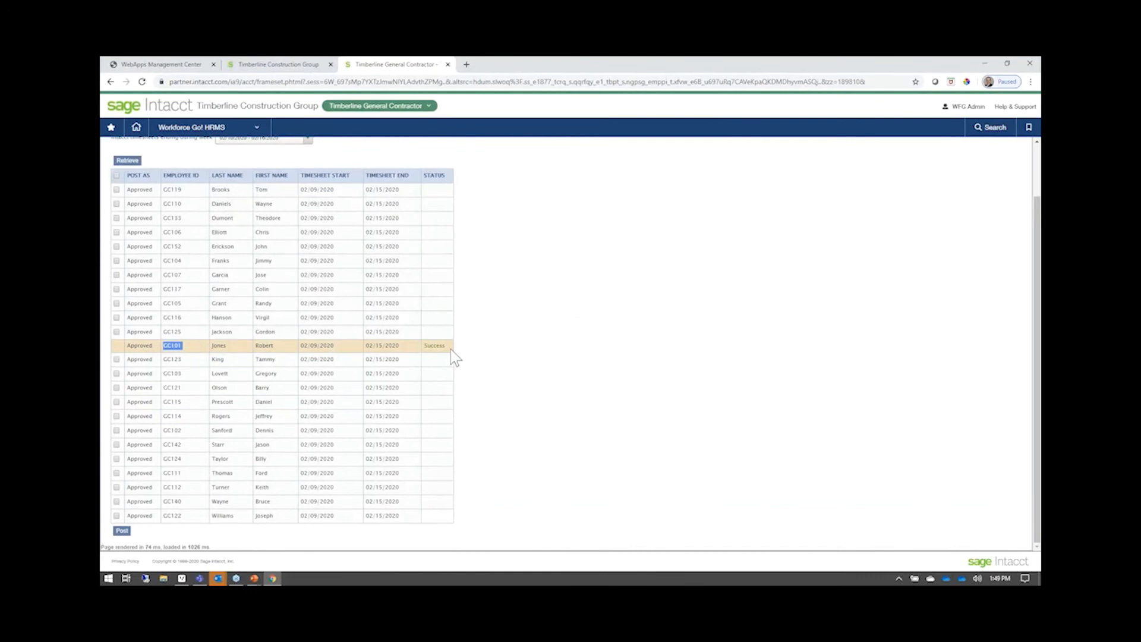
{"action": "double_click", "coordinate": [435, 345]}
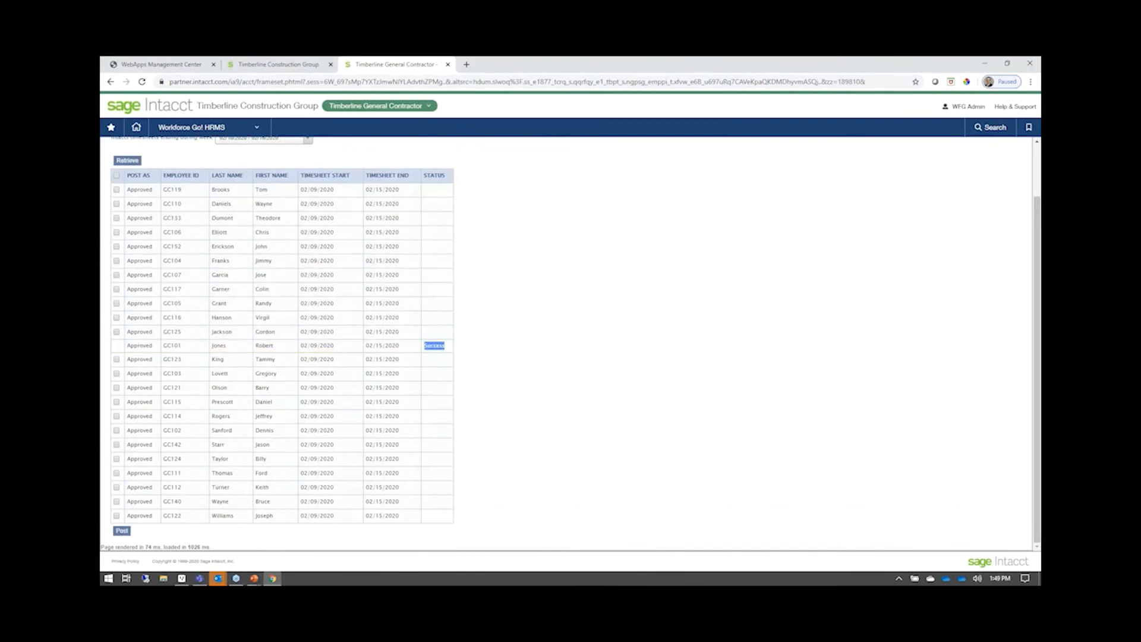
Step: Open the staff timesheets in Time & Expenses and view the posted timesheet for 02/09/2020 to 02/15/2020
{"action": "left_click", "coordinate": [234, 129]}
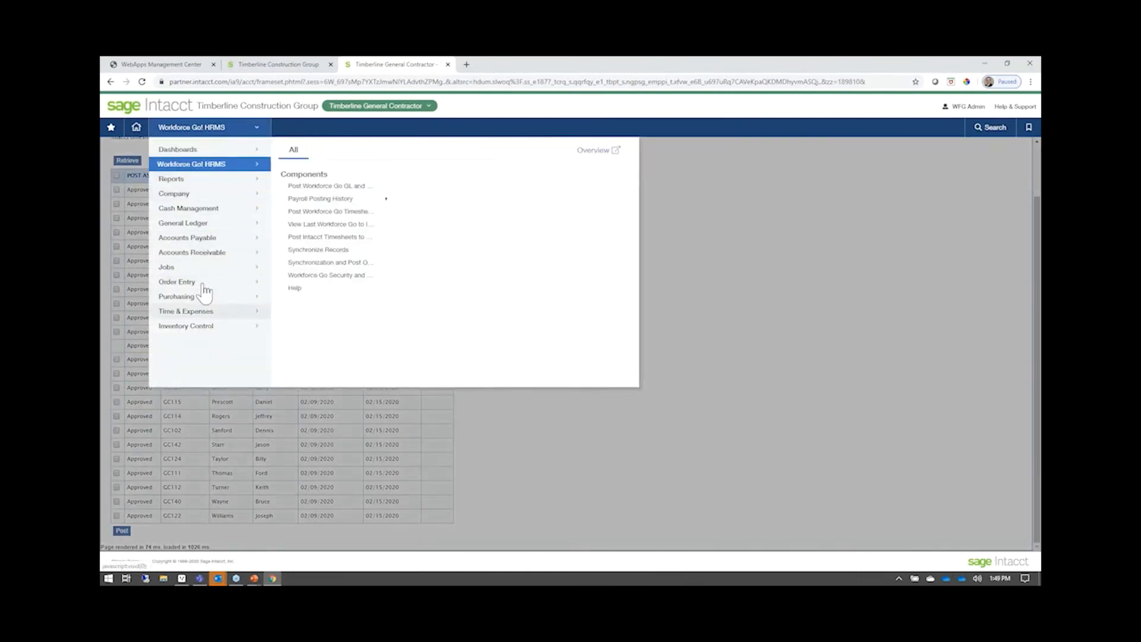
{"action": "mouse_move", "coordinate": [204, 315]}
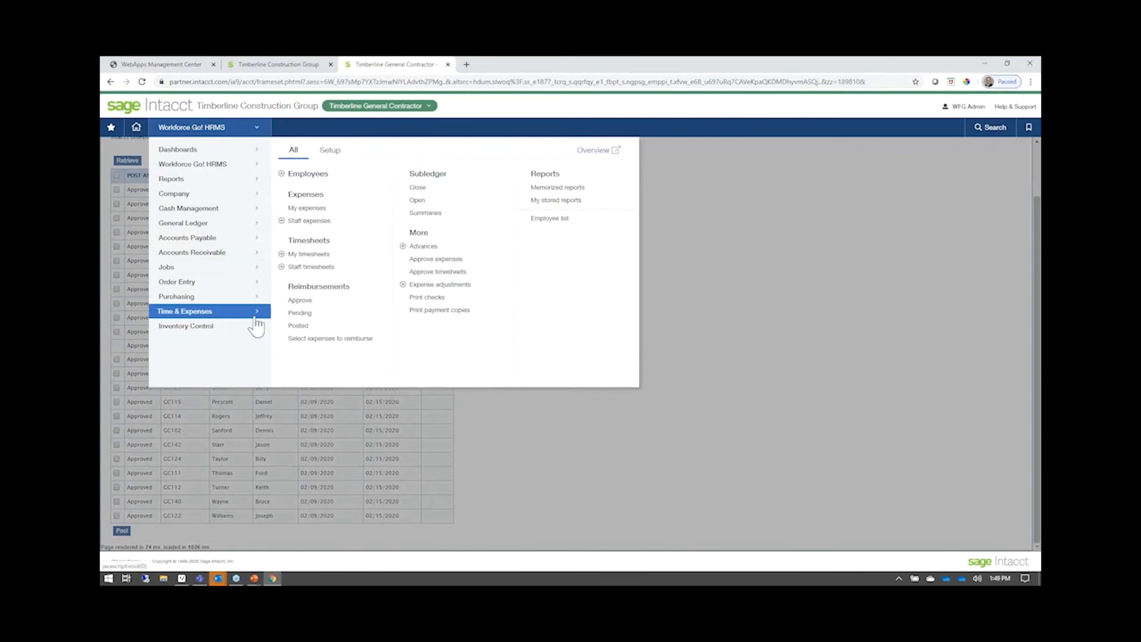
{"action": "left_click", "coordinate": [311, 267]}
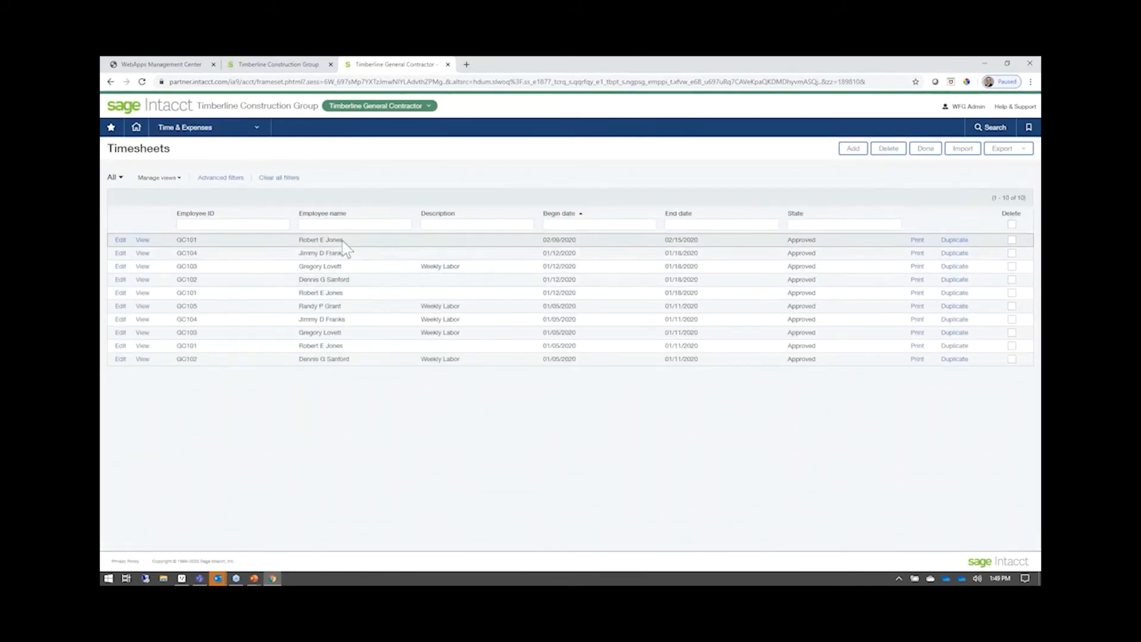
{"action": "left_click_drag", "start_coordinate": [704, 243], "coordinate": [641, 240]}
{"action": "left_click", "coordinate": [142, 240]}
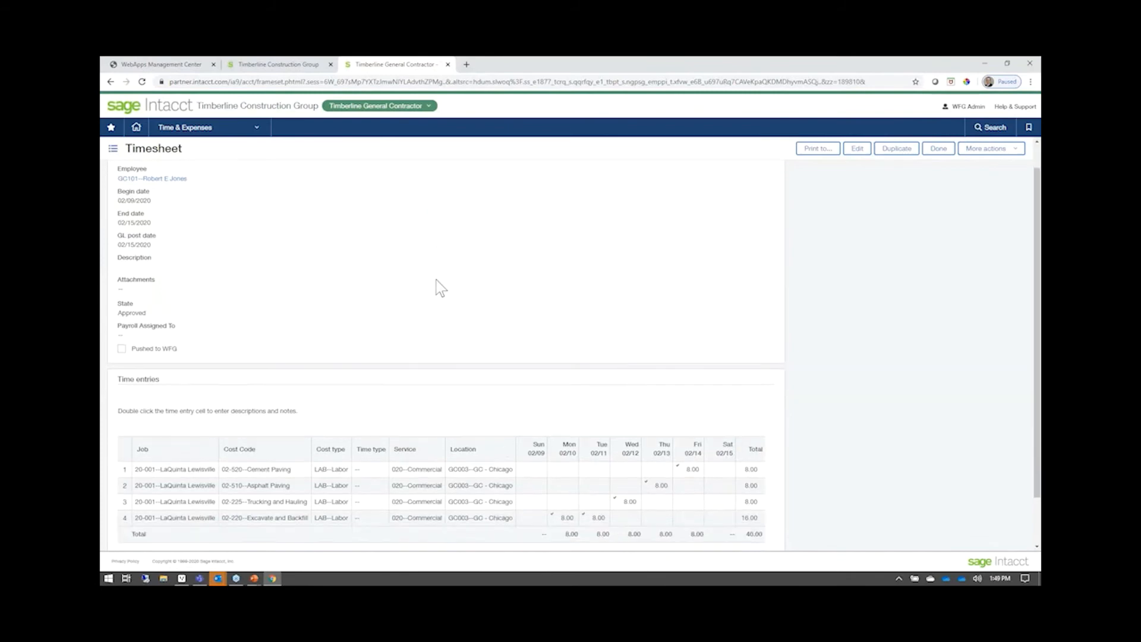
Step: Examine the timesheet's time entries and the details of the Friday 02/14 Cement Paving entry
{"action": "scroll", "coordinate": [436, 281], "scroll_direction": "down", "scroll_amount": 3}
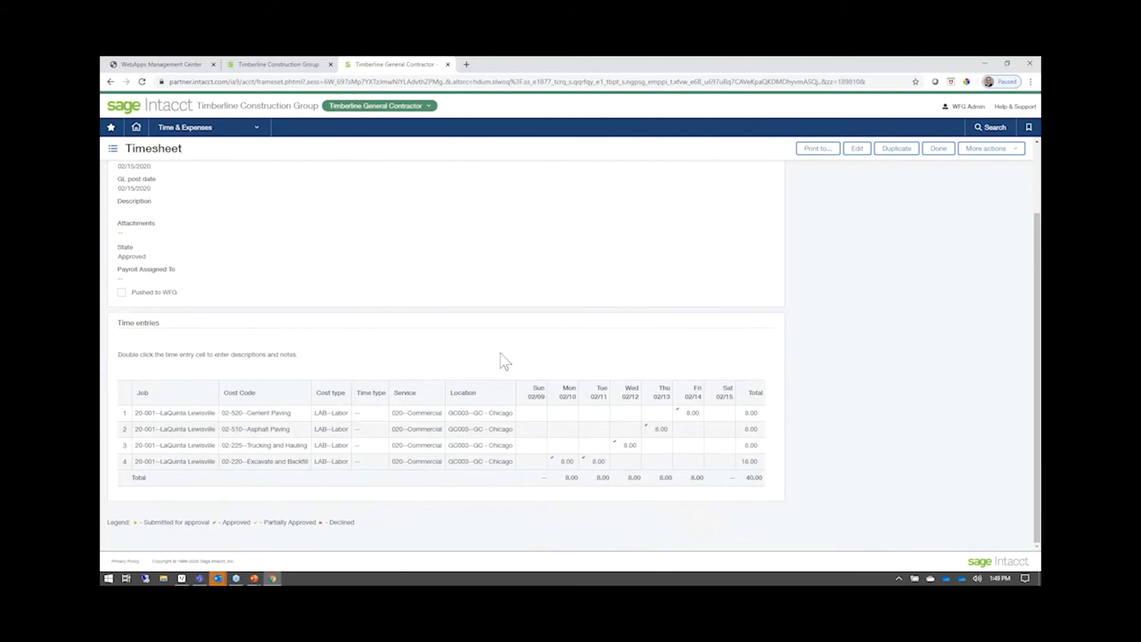
{"action": "double_click", "coordinate": [687, 412]}
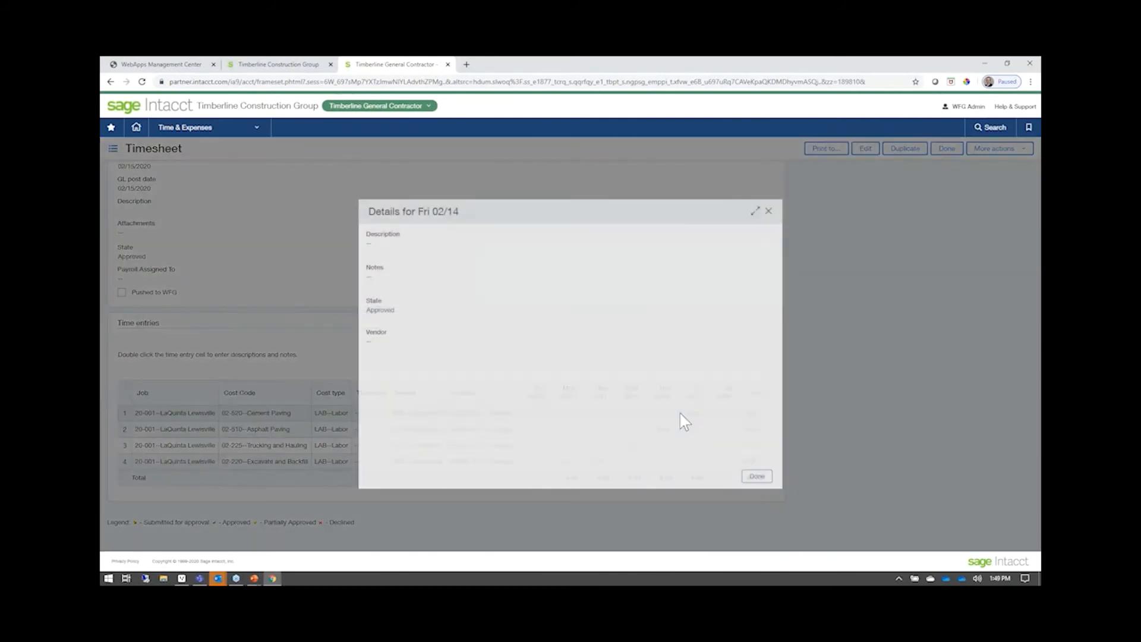
{"action": "left_click", "coordinate": [756, 476]}
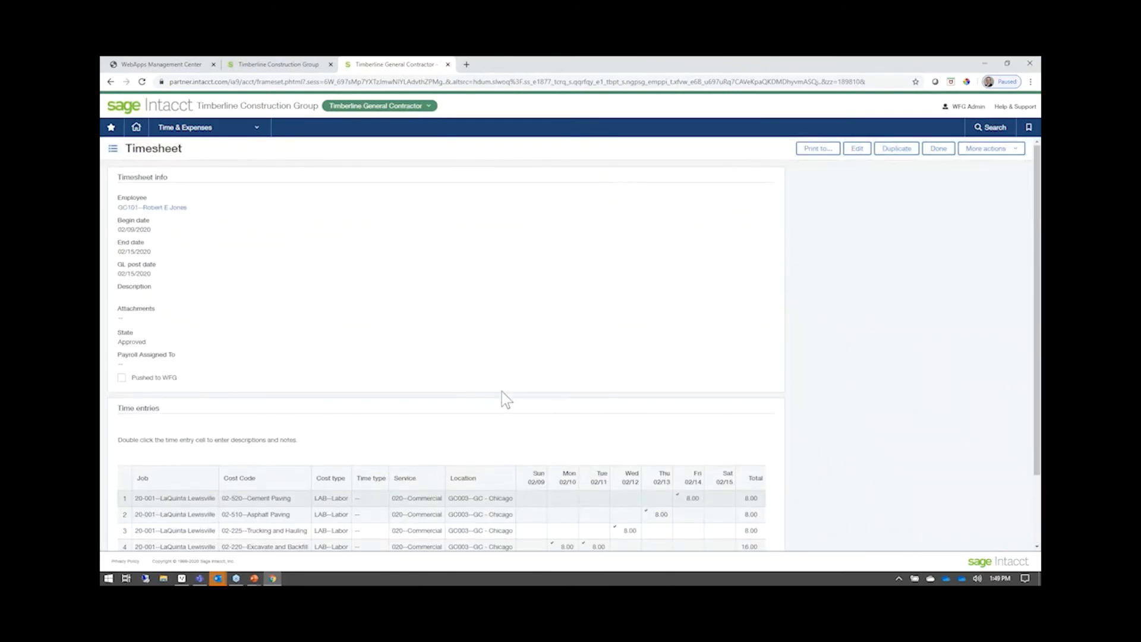
Step: Switch to the WebApps Management Center, open the General Ledger (Summary) post payroll report and check its total debit
{"action": "left_click", "coordinate": [173, 64]}
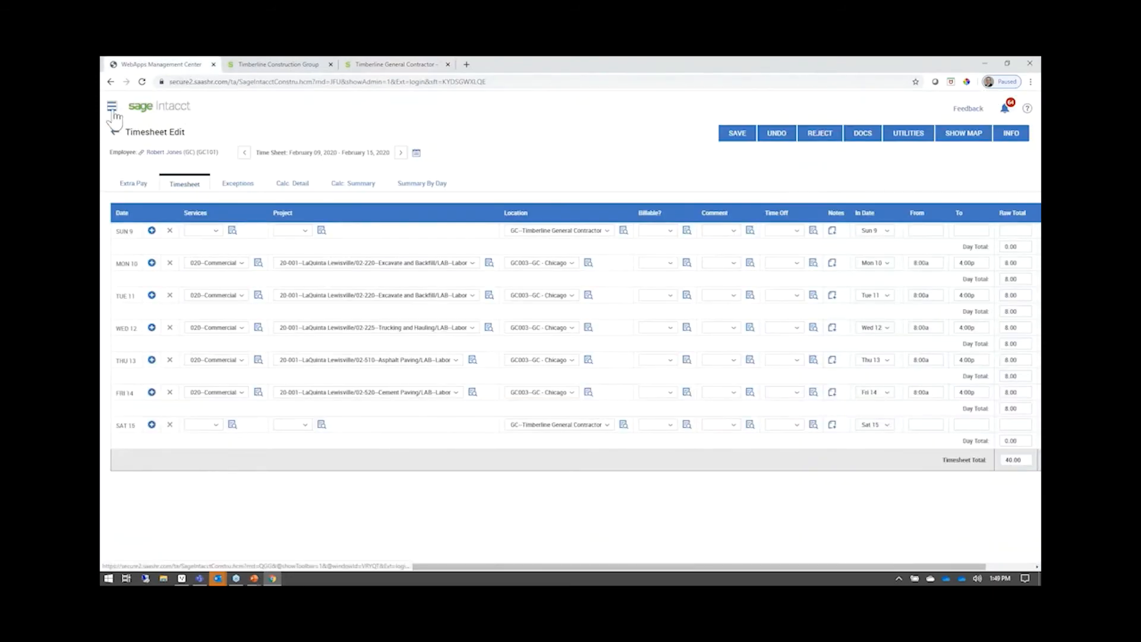
{"action": "left_click", "coordinate": [111, 106]}
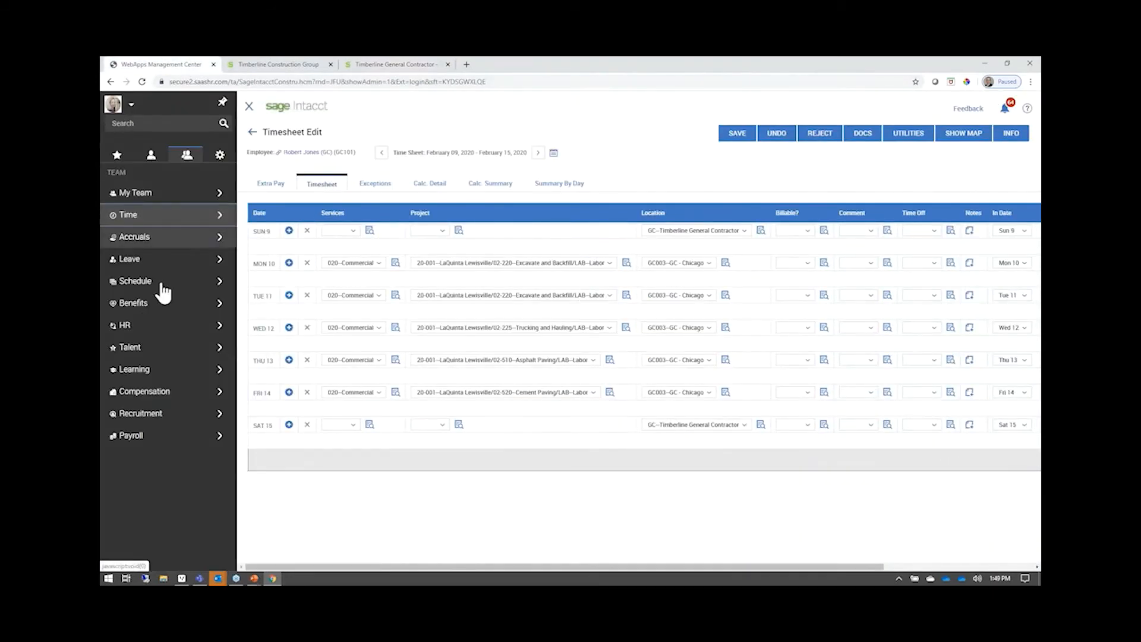
{"action": "left_click", "coordinate": [166, 435]}
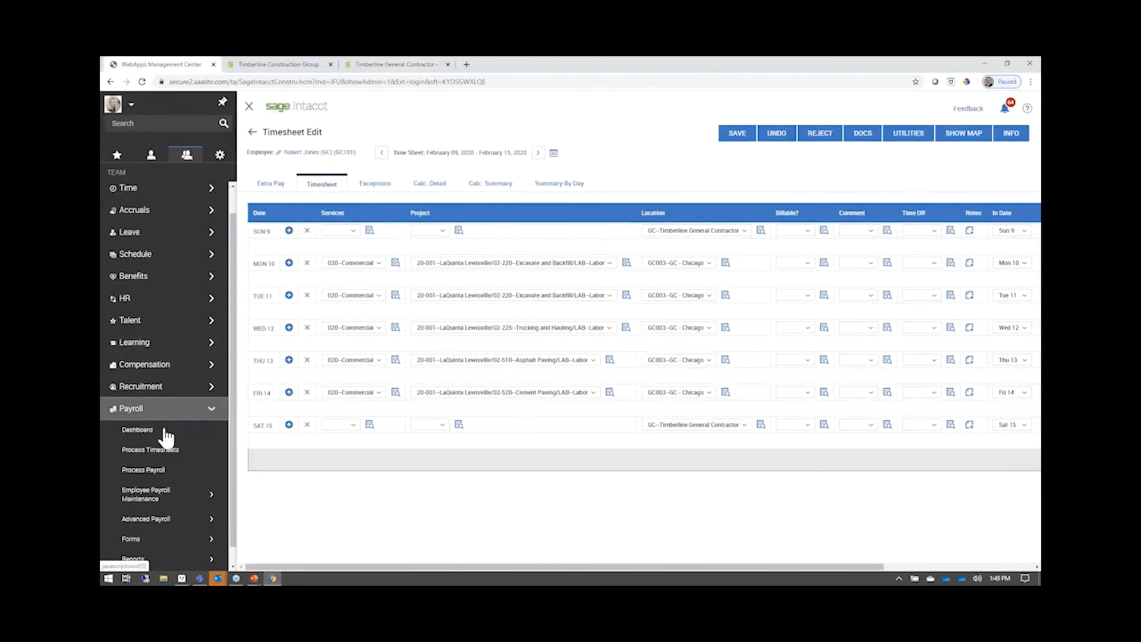
{"action": "left_click", "coordinate": [157, 542]}
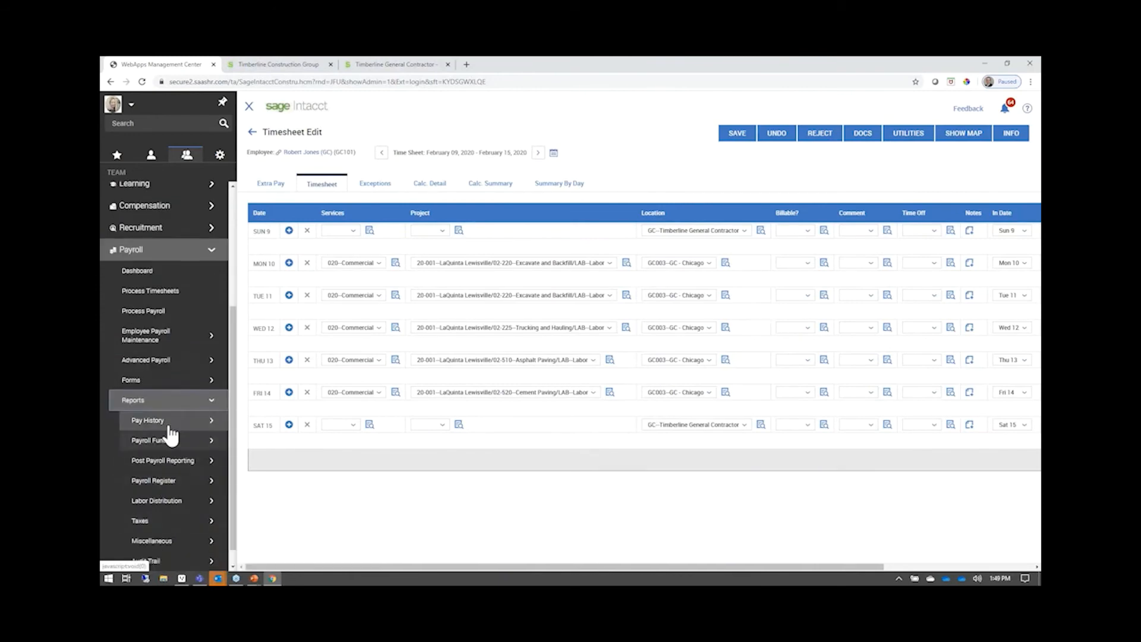
{"action": "left_click", "coordinate": [172, 463]}
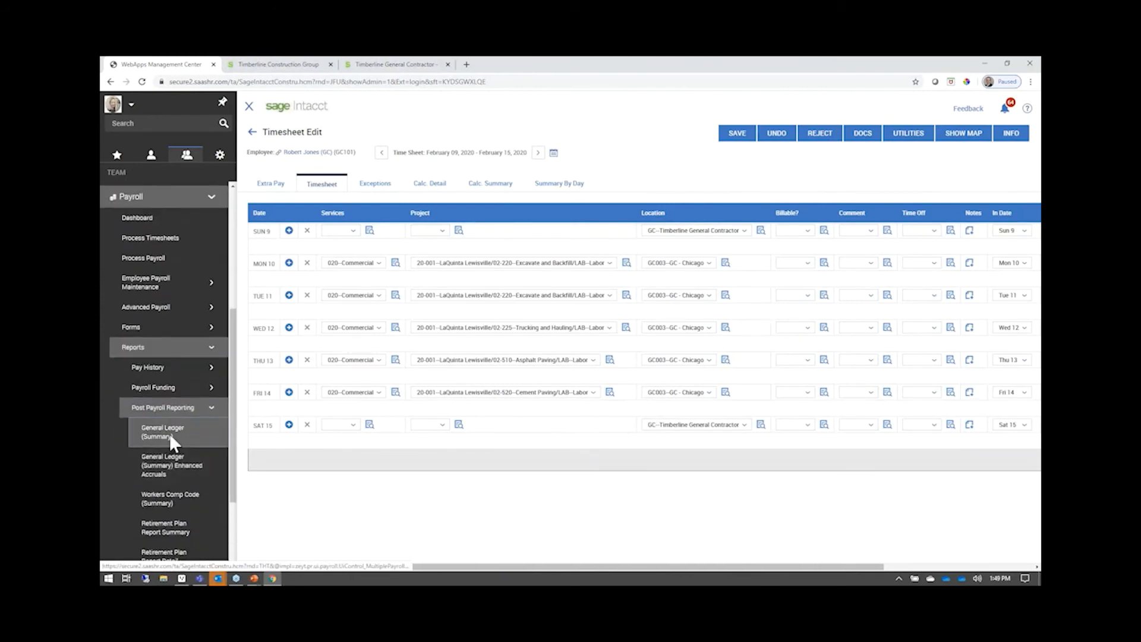
{"action": "left_click", "coordinate": [164, 432]}
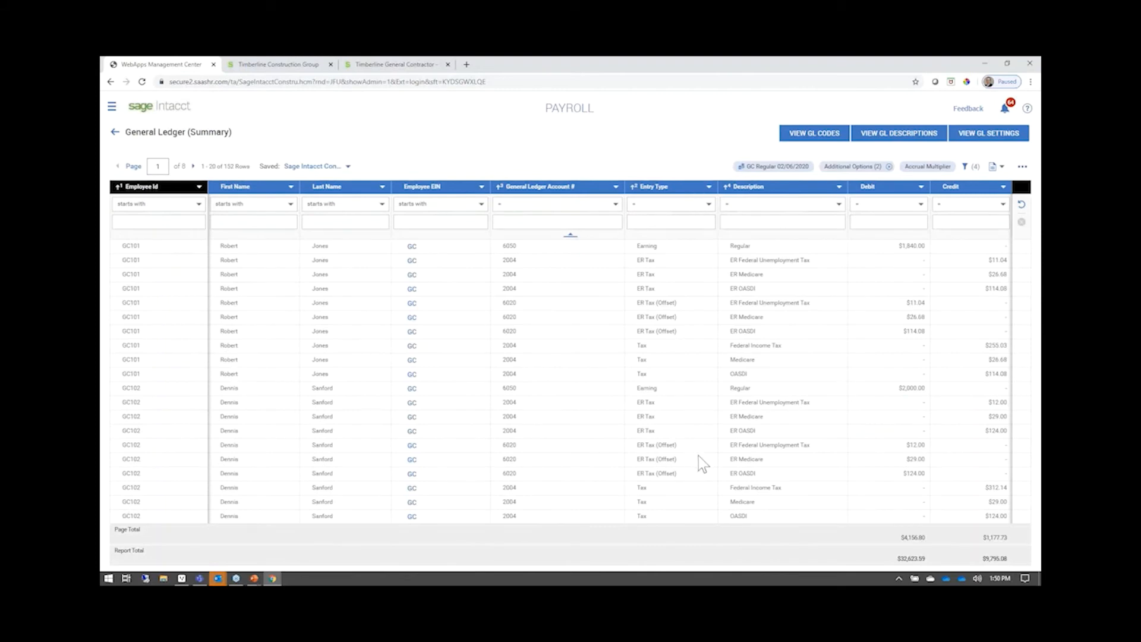
{"action": "left_click_drag", "start_coordinate": [930, 558], "coordinate": [887, 562]}
Step: Switch to Timberline General Contractor in Intacct and retrieve this calendar year's payrolls for posting Workforce Go GL and AP entries
{"action": "left_click", "coordinate": [375, 66]}
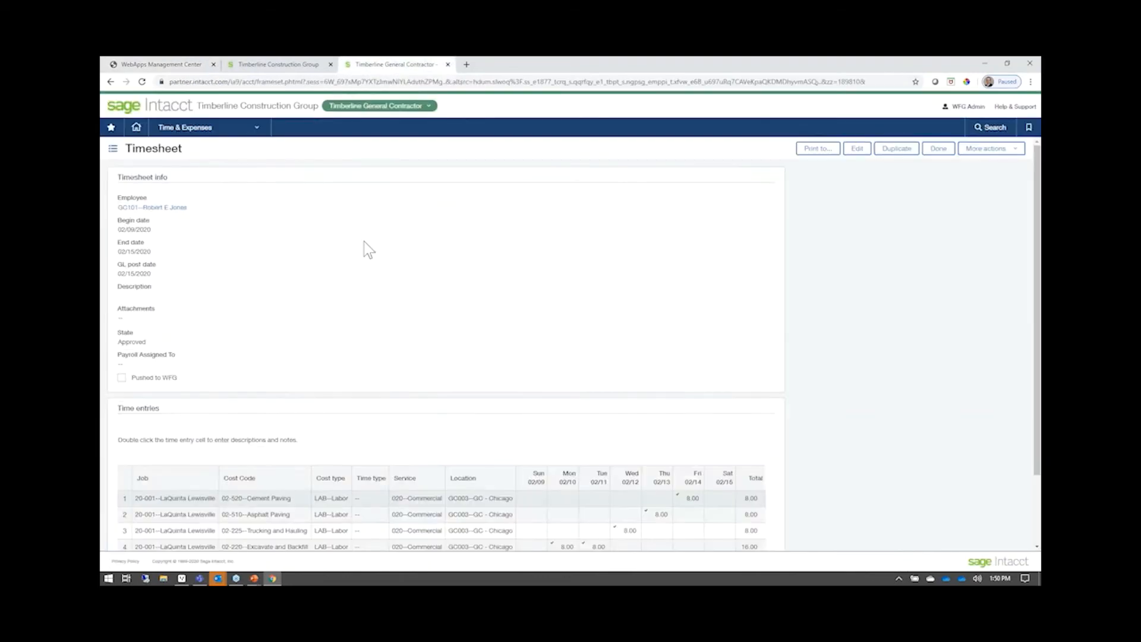
{"action": "left_click", "coordinate": [255, 131]}
{"action": "left_click", "coordinate": [240, 164]}
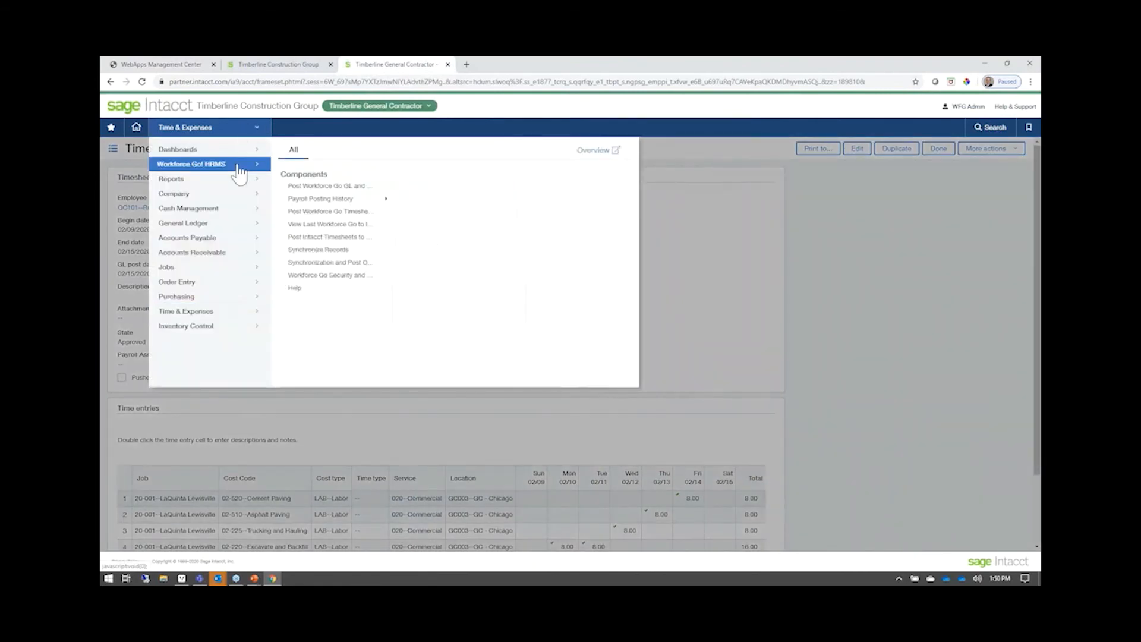
{"action": "left_click", "coordinate": [332, 186]}
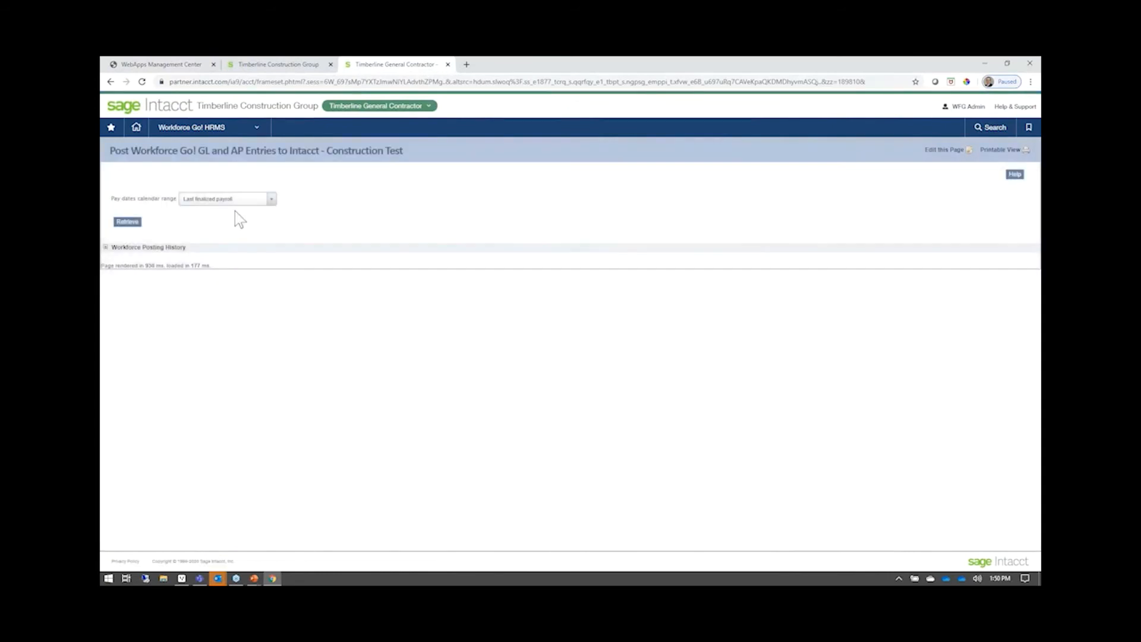
{"action": "left_click", "coordinate": [261, 200]}
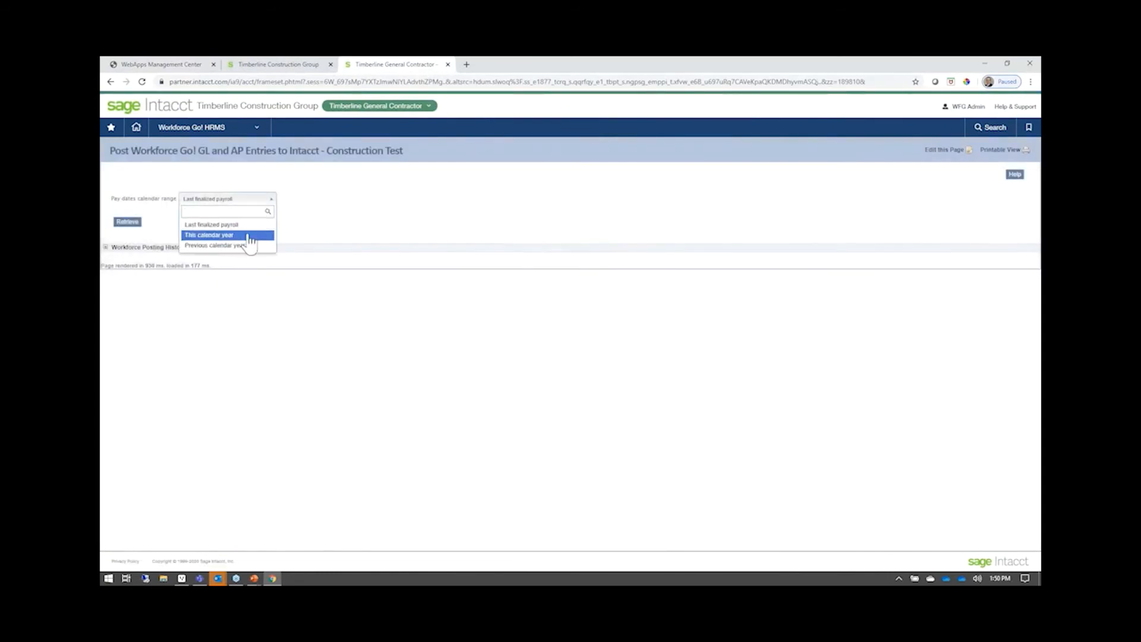
{"action": "left_click", "coordinate": [232, 236]}
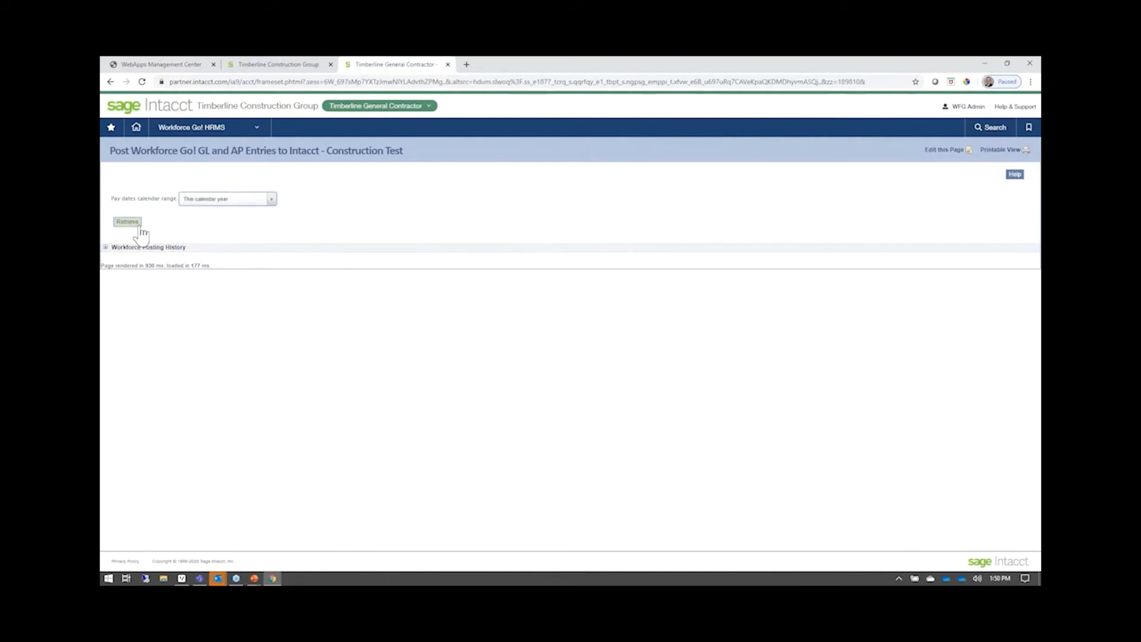
{"action": "left_click", "coordinate": [128, 222]}
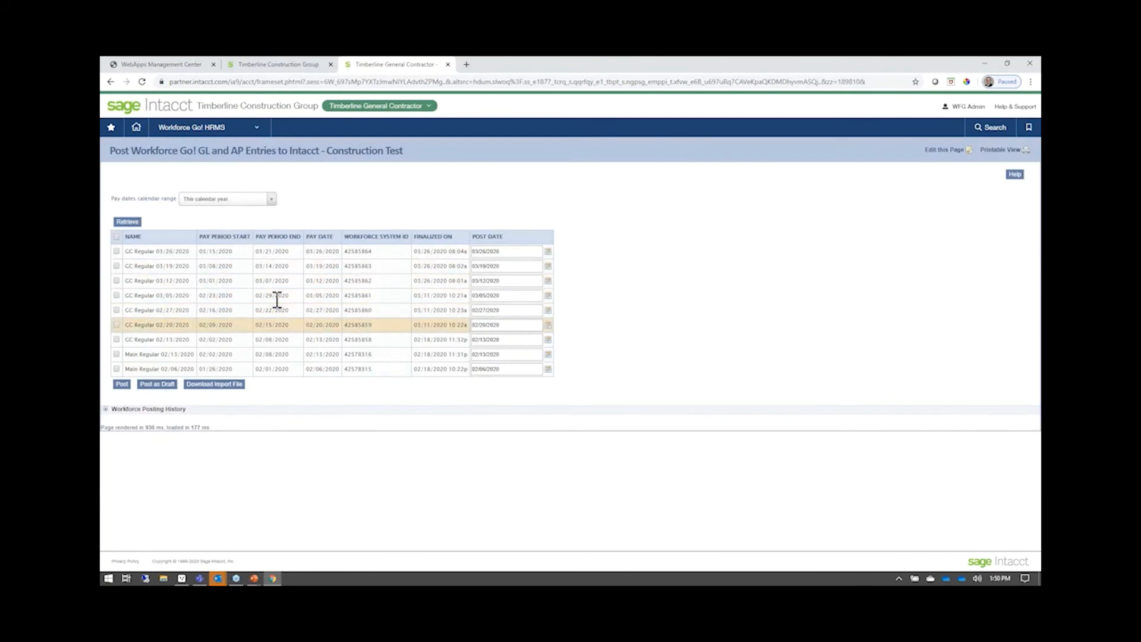
Step: Review the GC and Main payrolls available for posting and the GC Regular 02/06/2020 record in the Workforce Posting History
{"action": "left_click_drag", "start_coordinate": [127, 252], "coordinate": [145, 251]}
{"action": "left_click_drag", "start_coordinate": [135, 354], "coordinate": [174, 369]}
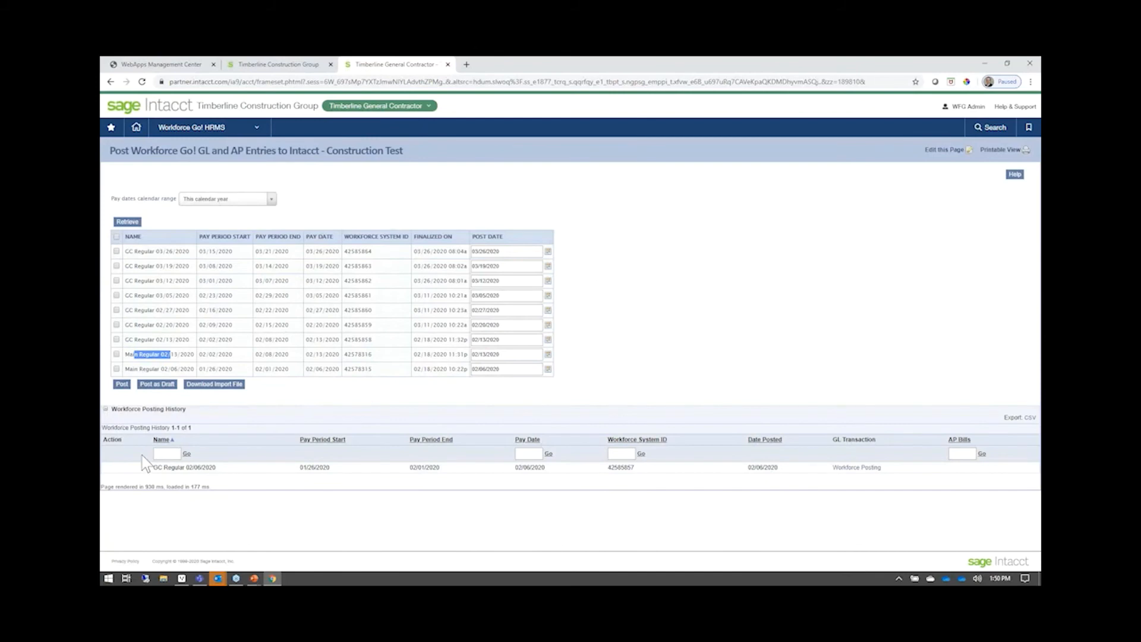
{"action": "left_click_drag", "start_coordinate": [154, 469], "coordinate": [505, 473]}
{"action": "left_click", "coordinate": [669, 490]}
Step: Open the Payroll Journal's transactions in the General Ledger and view the posted GC Regular 02/06/2020-1 entry
{"action": "left_click", "coordinate": [253, 128]}
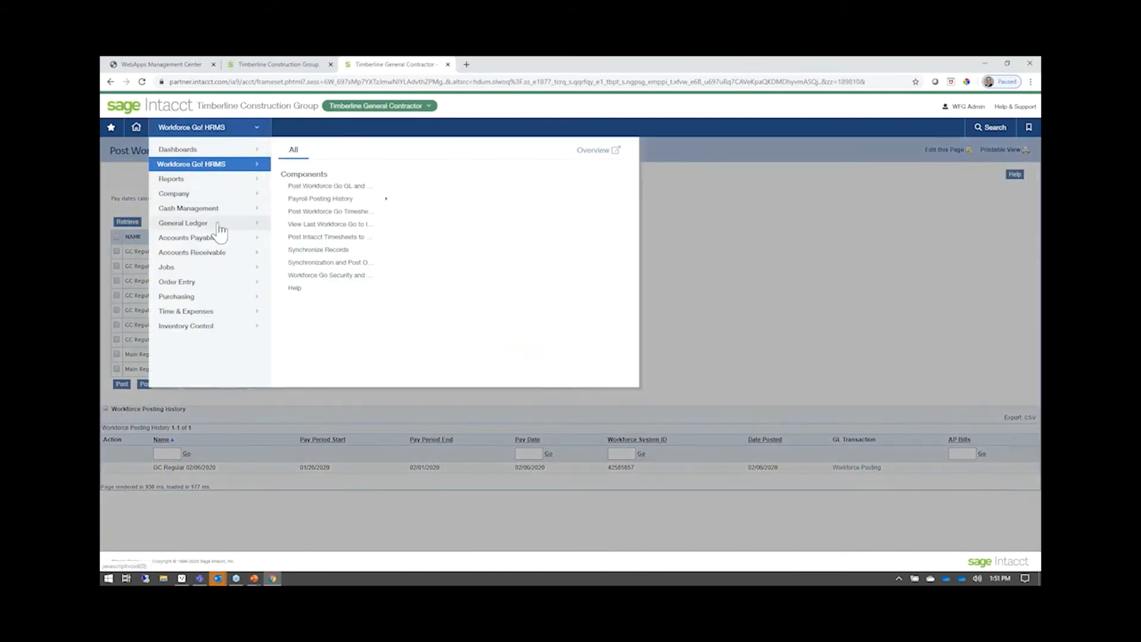
{"action": "mouse_move", "coordinate": [219, 229]}
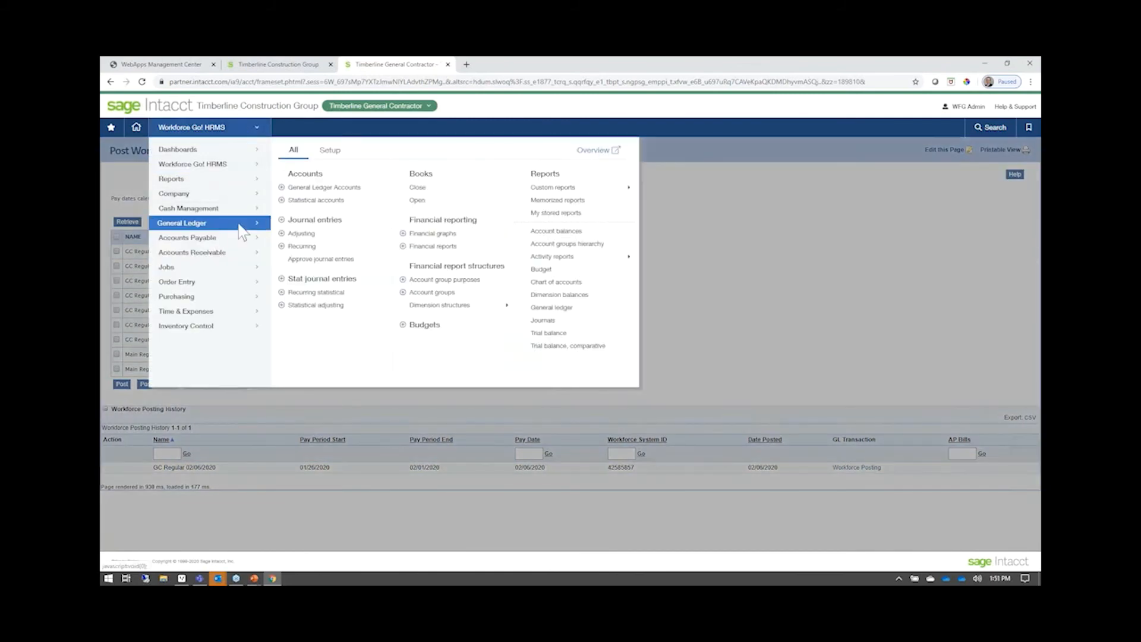
{"action": "left_click", "coordinate": [310, 224]}
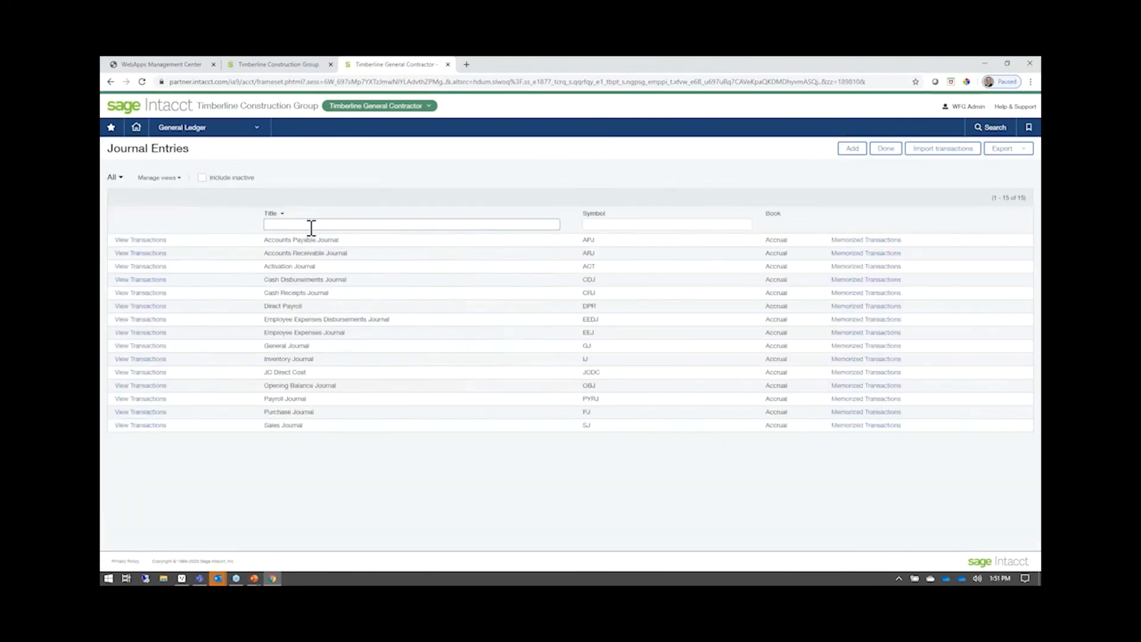
{"action": "left_click", "coordinate": [157, 399]}
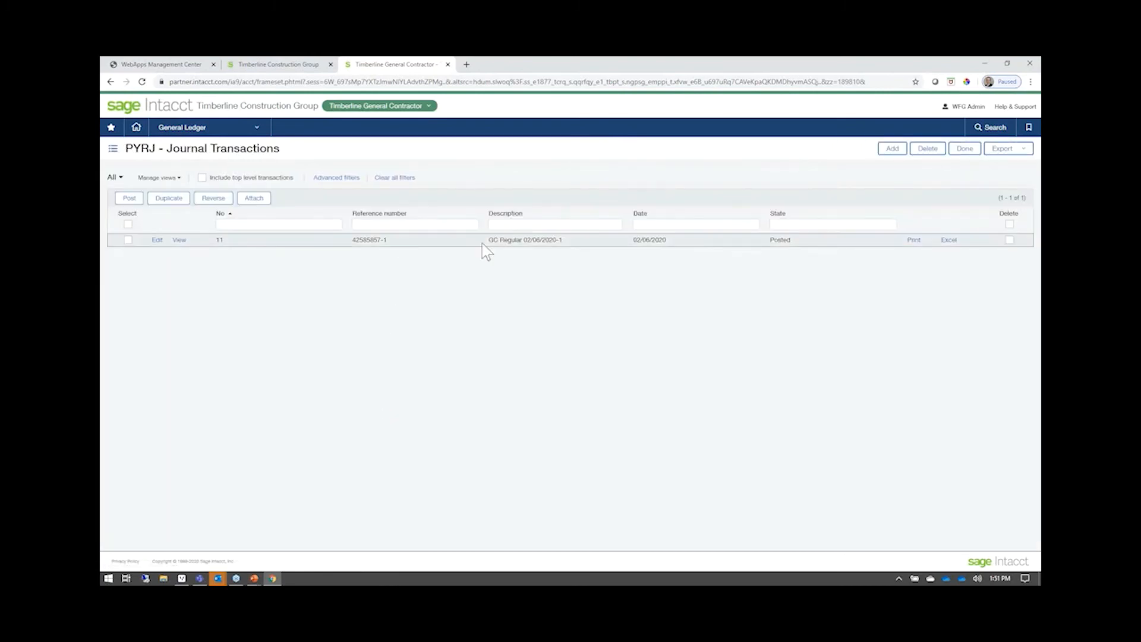
{"action": "left_click_drag", "start_coordinate": [691, 240], "coordinate": [613, 239]}
{"action": "left_click", "coordinate": [179, 240]}
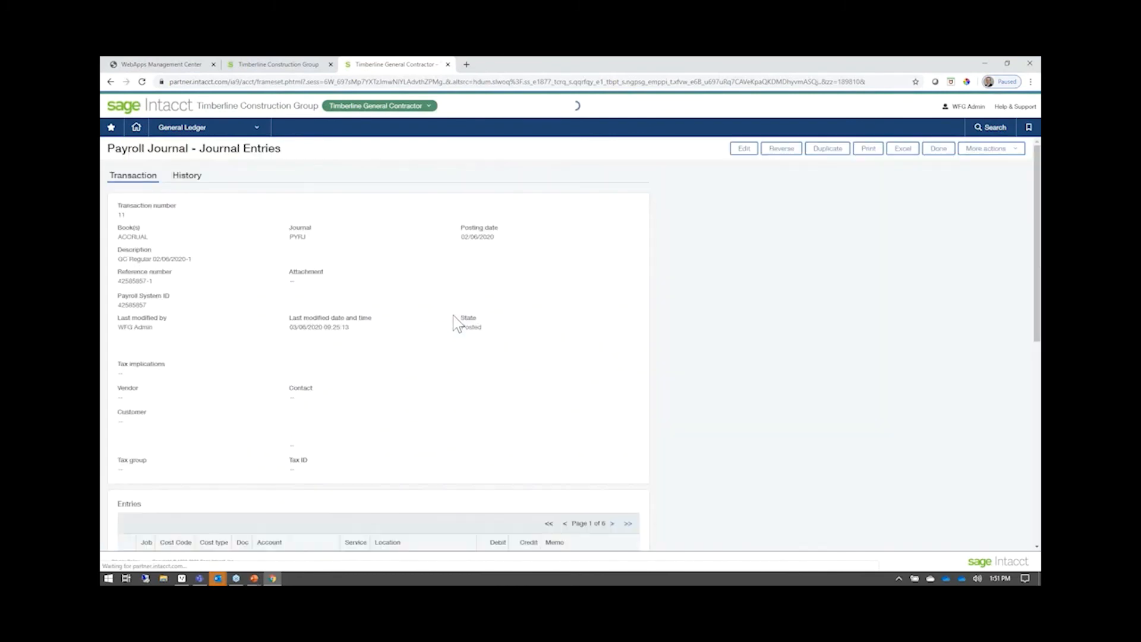
Step: Examine the payroll journal entry's lines and check its total debit and credit
{"action": "scroll", "coordinate": [456, 327], "scroll_direction": "down", "scroll_amount": 5}
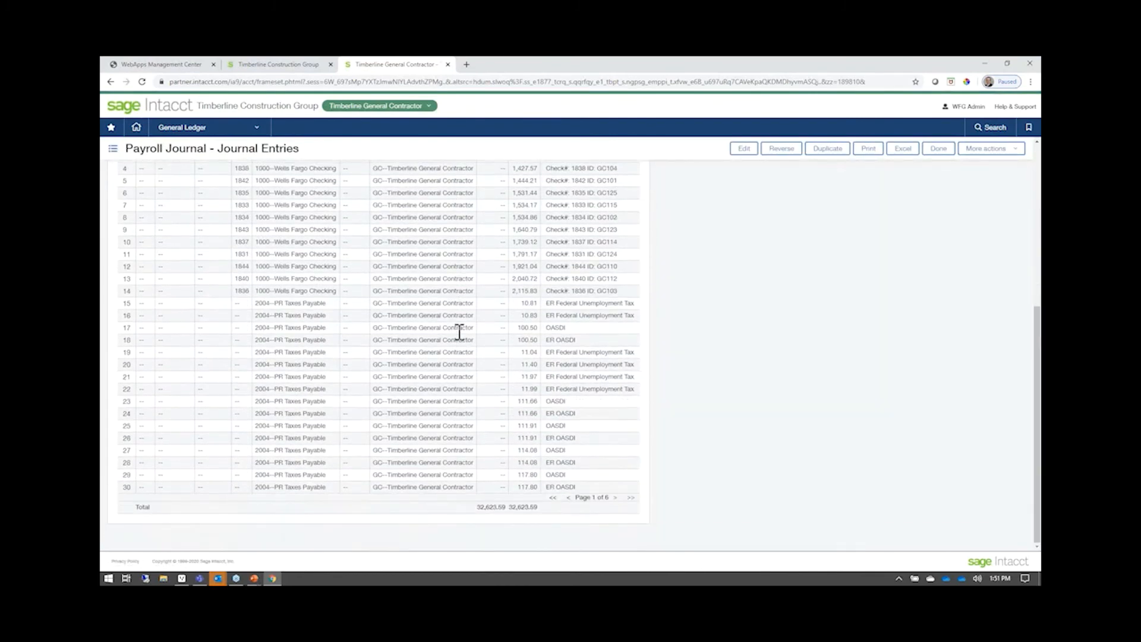
{"action": "scroll", "coordinate": [460, 330], "scroll_direction": "down", "scroll_amount": 1}
{"action": "left_click_drag", "start_coordinate": [541, 506], "coordinate": [492, 505]}
{"action": "scroll", "coordinate": [448, 517], "scroll_direction": "up", "scroll_amount": 4}
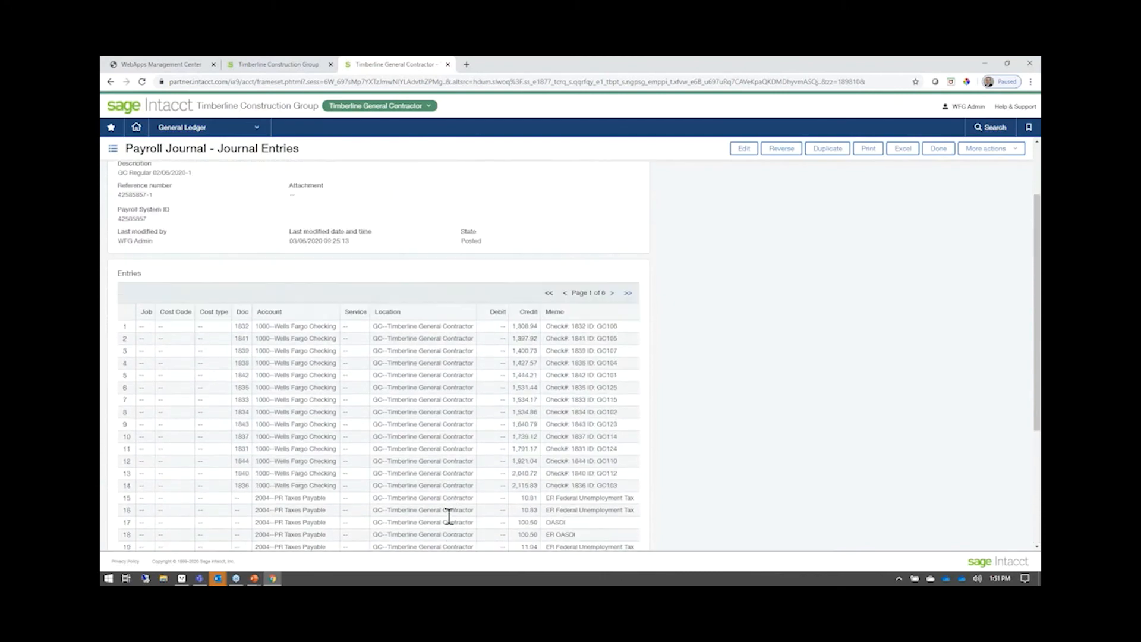
{"action": "scroll", "coordinate": [449, 517], "scroll_direction": "up", "scroll_amount": 1}
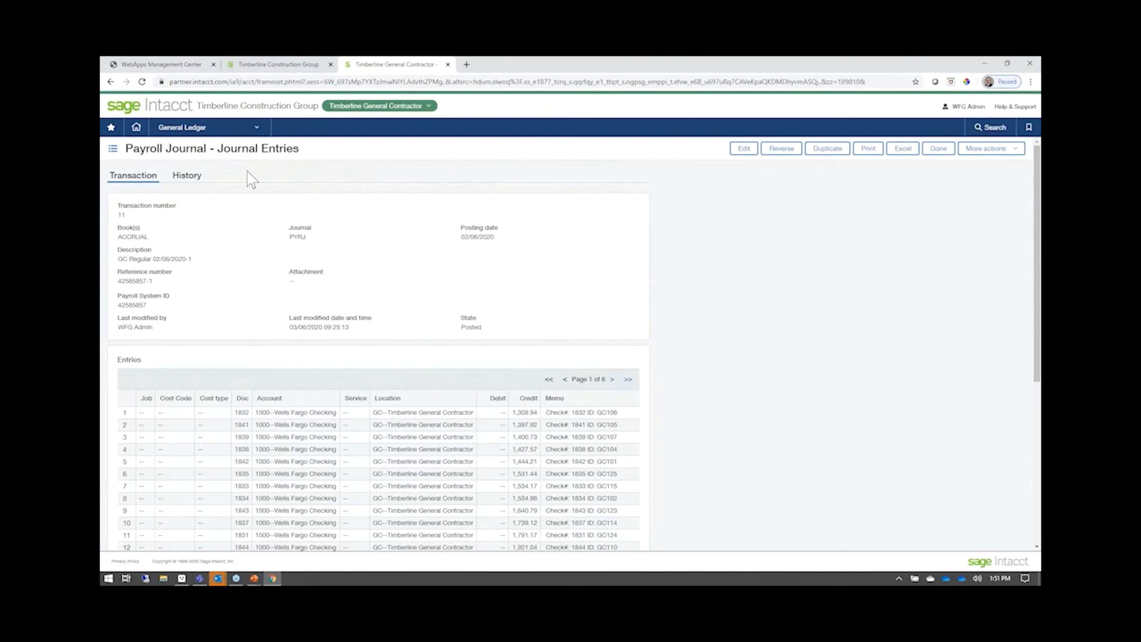
Step: Review the statistical accounts and open the LH statistical journal transaction for the 02/09/2020 to 02/15/2020 time entries
{"action": "left_click", "coordinate": [217, 132]}
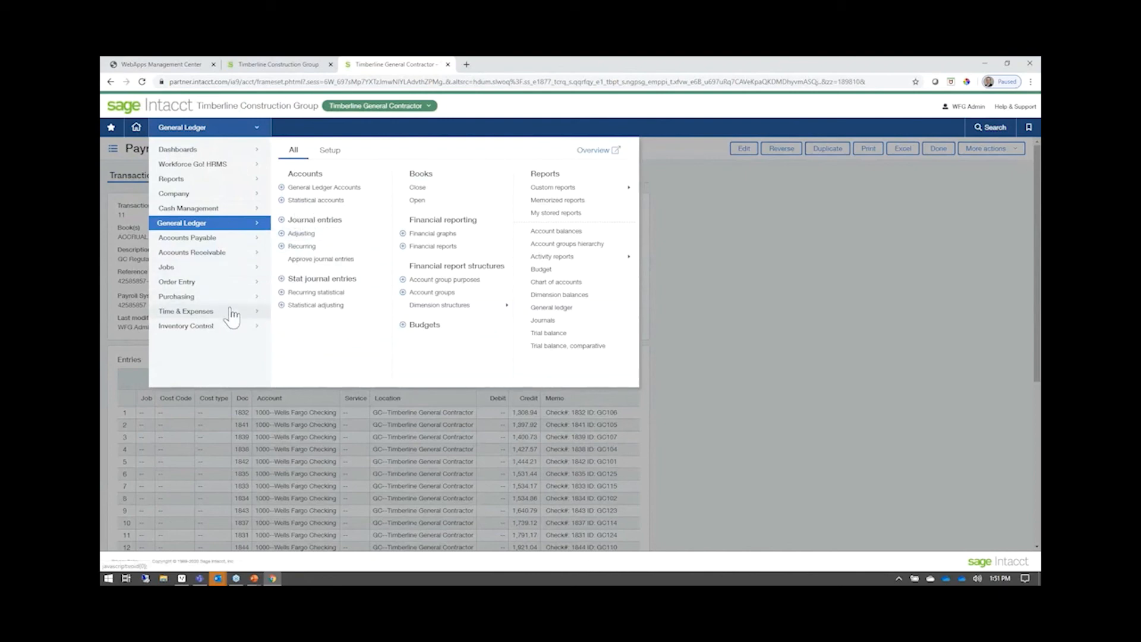
{"action": "left_click", "coordinate": [310, 200]}
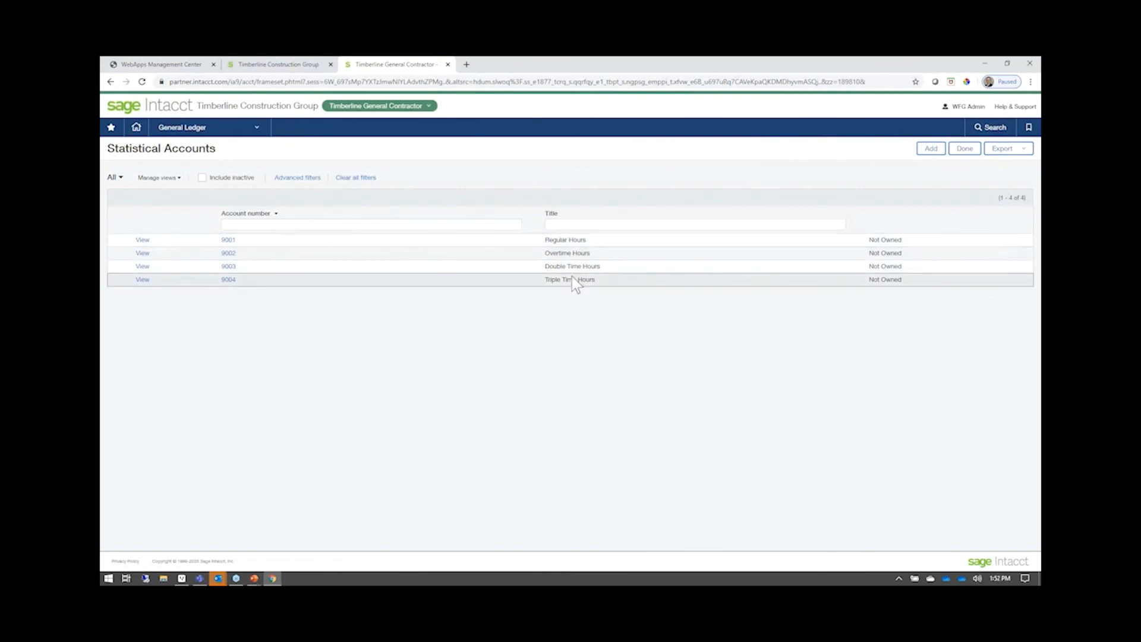
{"action": "left_click", "coordinate": [225, 129]}
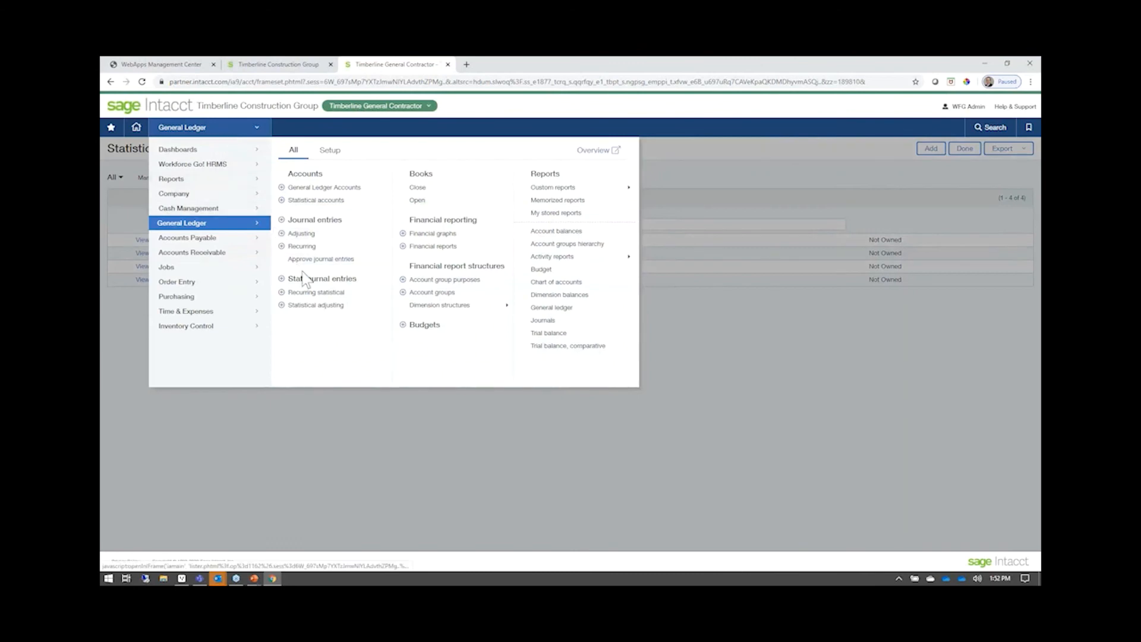
{"action": "left_click", "coordinate": [321, 280]}
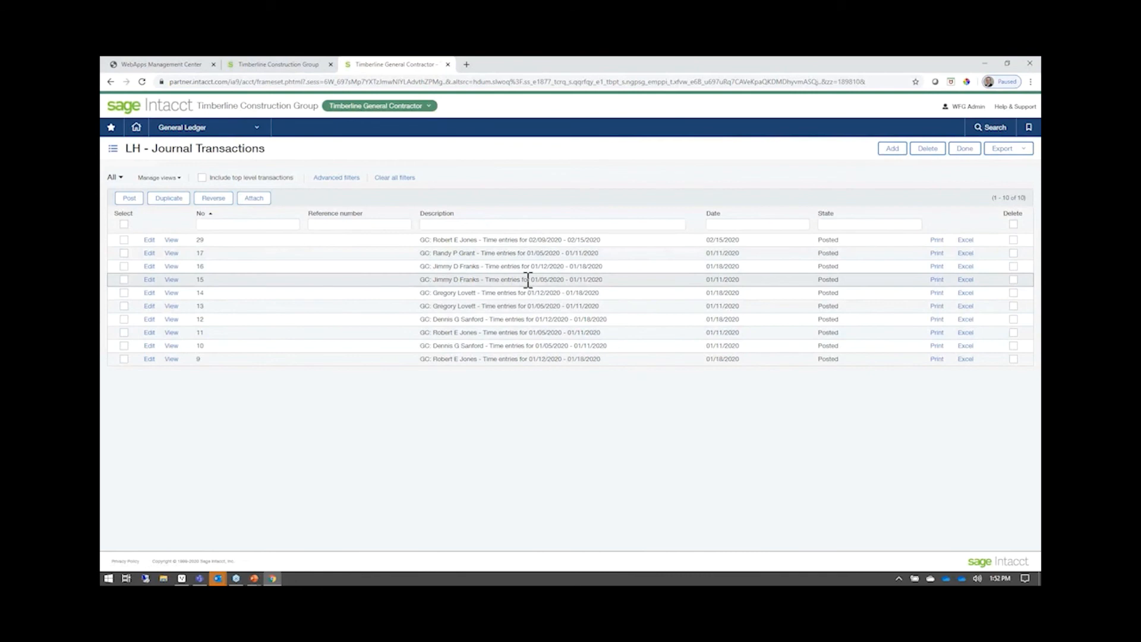
{"action": "left_click", "coordinate": [173, 240]}
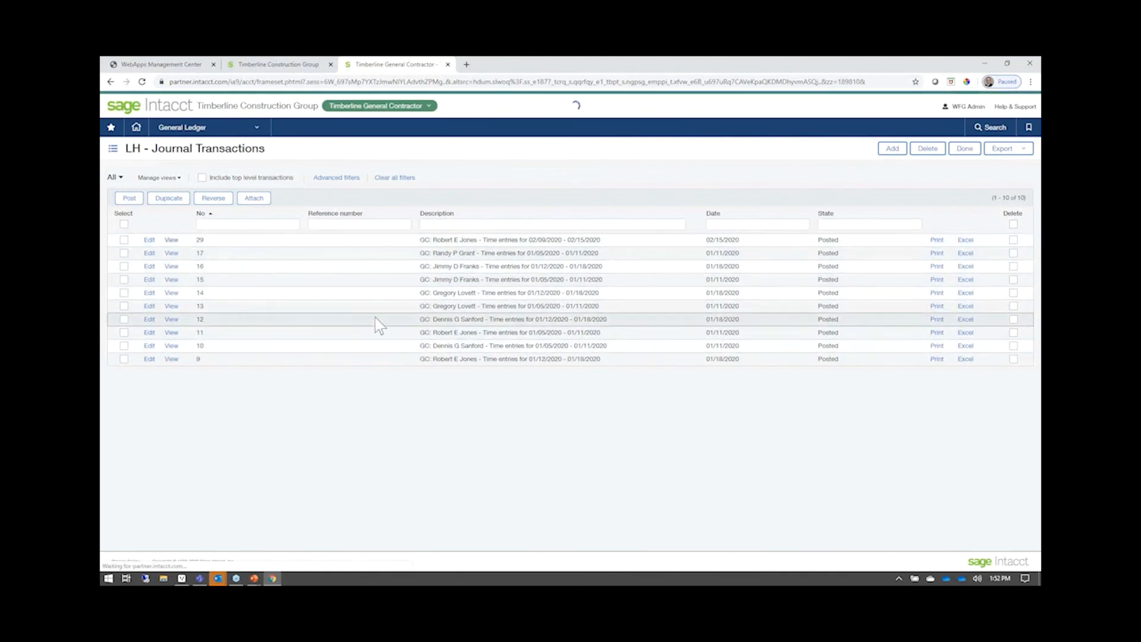